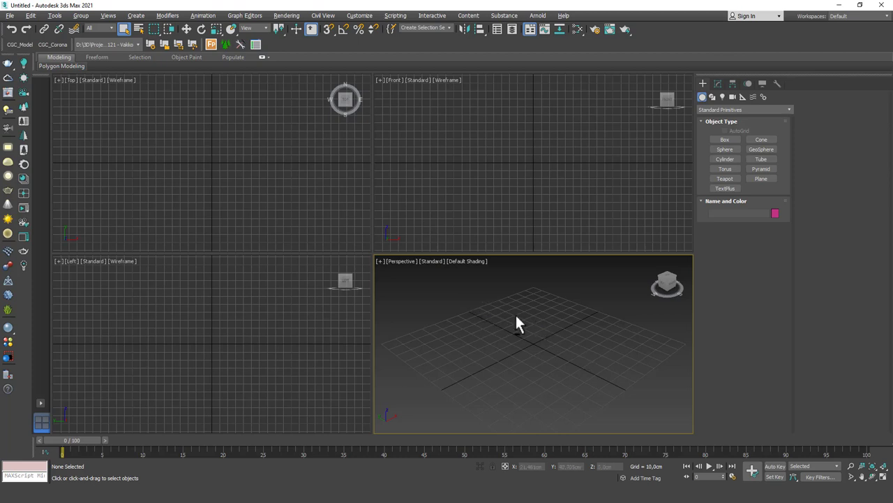
- Draw a wide rectangular plane in the maximized Front view and display it with default shading
key("alt+w")
left_click_drag(388, 241, 436, 291)
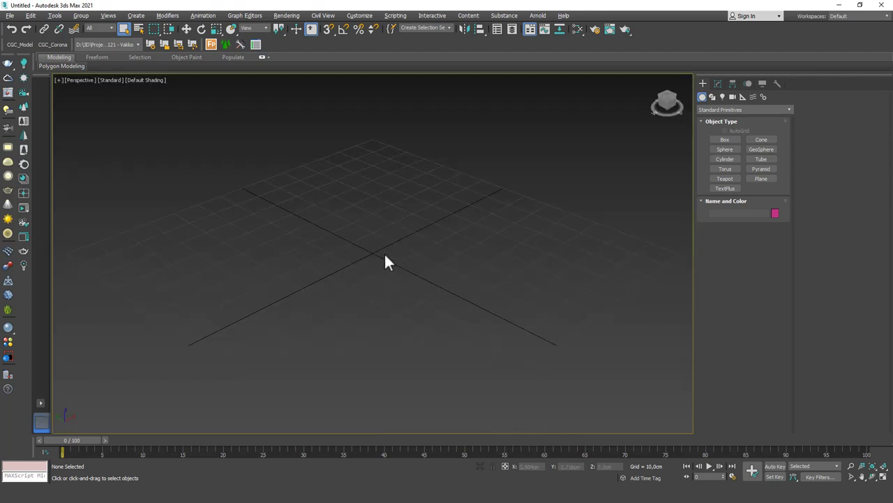
key("f")
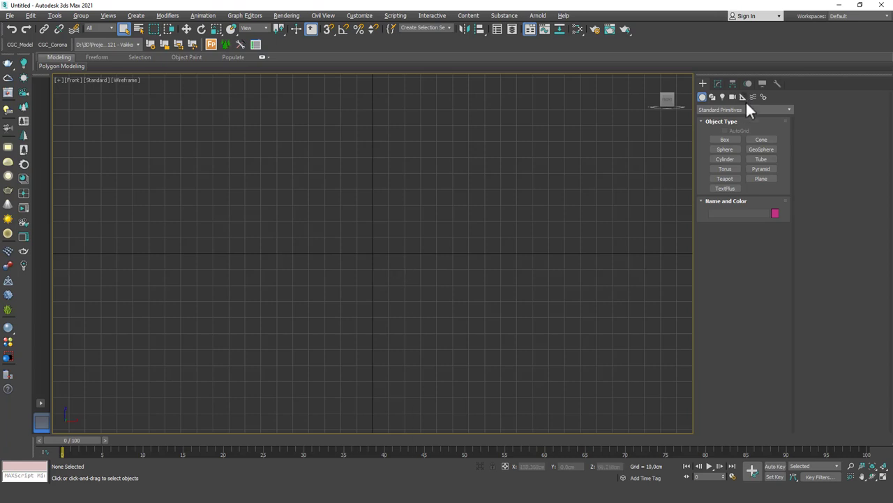
left_click(760, 179)
left_click_drag(230, 147, 611, 332)
right_click(467, 305)
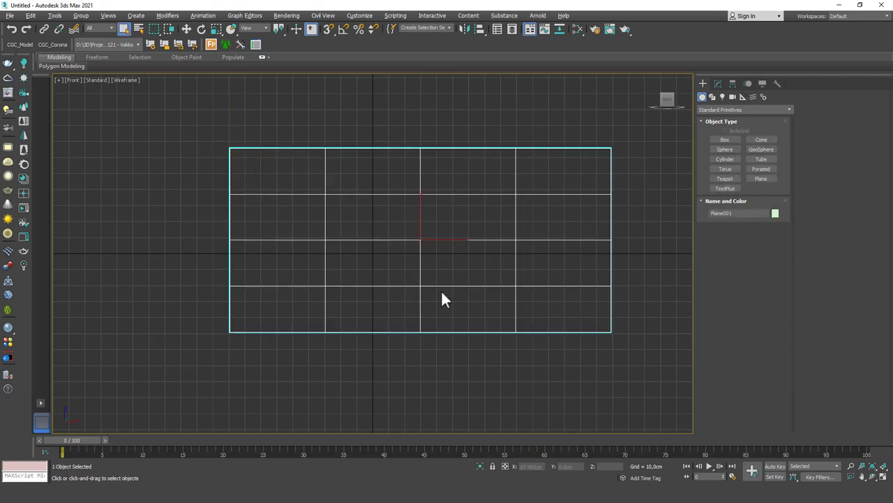
key("F3")
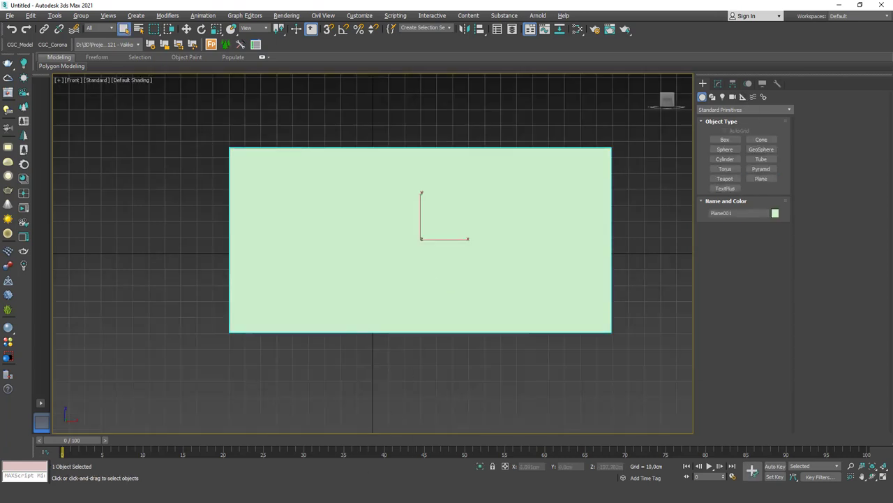
- Apply sunglasses ref.png from the materials folder to the plane as its texture
key("alt+Tab")
left_click(527, 146)
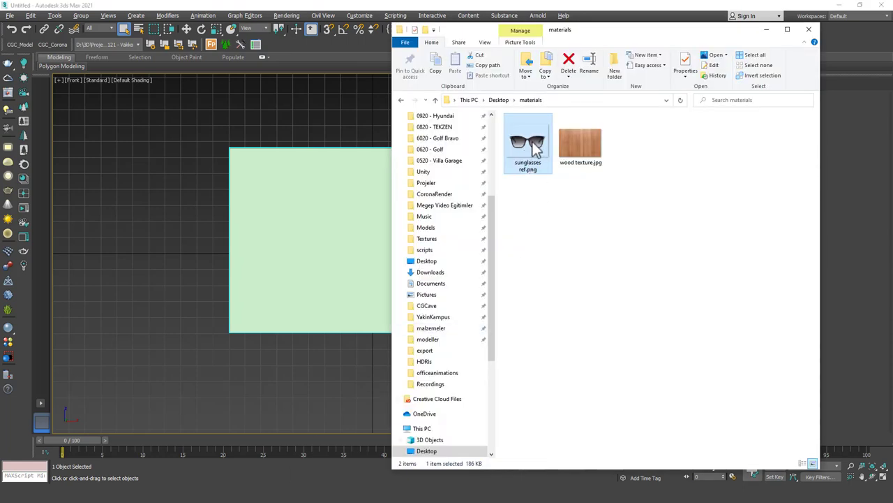
left_click_drag(527, 147, 335, 175)
left_click(351, 106)
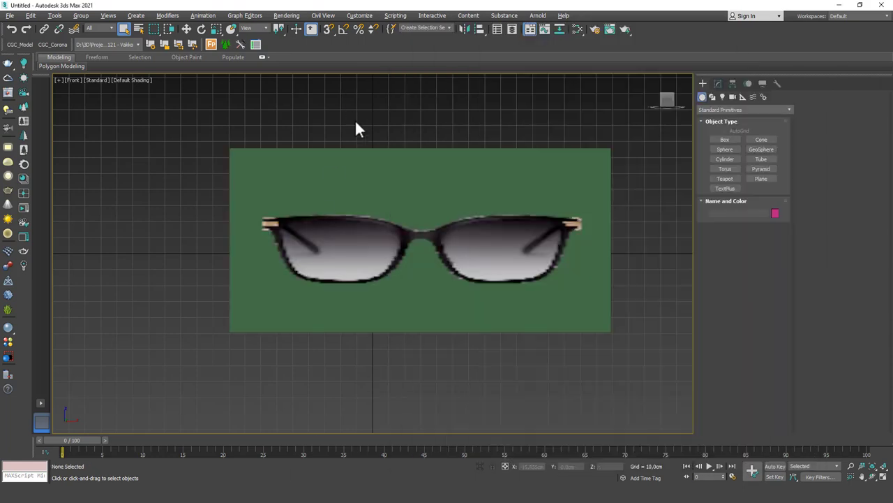
scroll(461, 240, "up", 2)
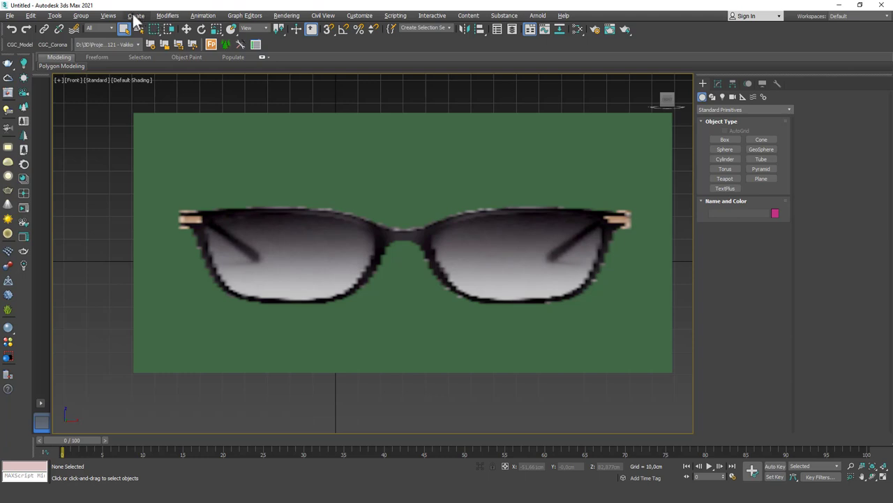
left_click(109, 17)
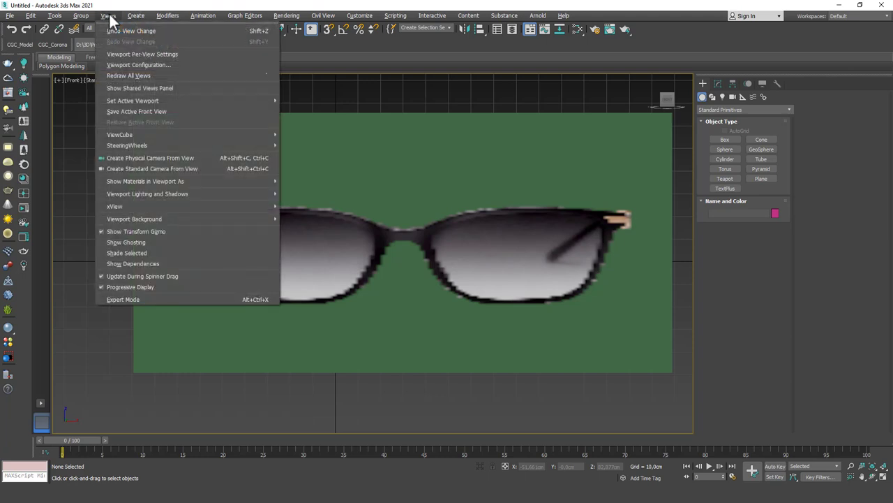
left_click(146, 67)
left_click_drag(412, 119, 609, 60)
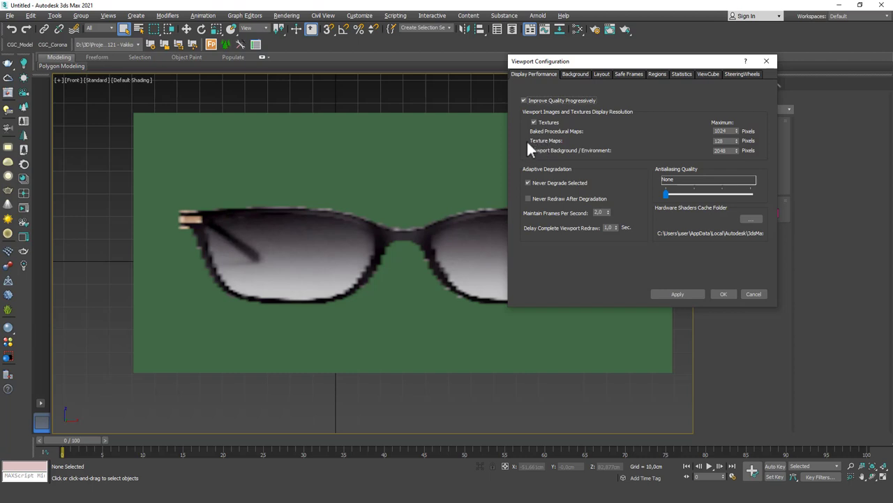
left_click(724, 140)
left_click_drag(563, 60, 600, 62)
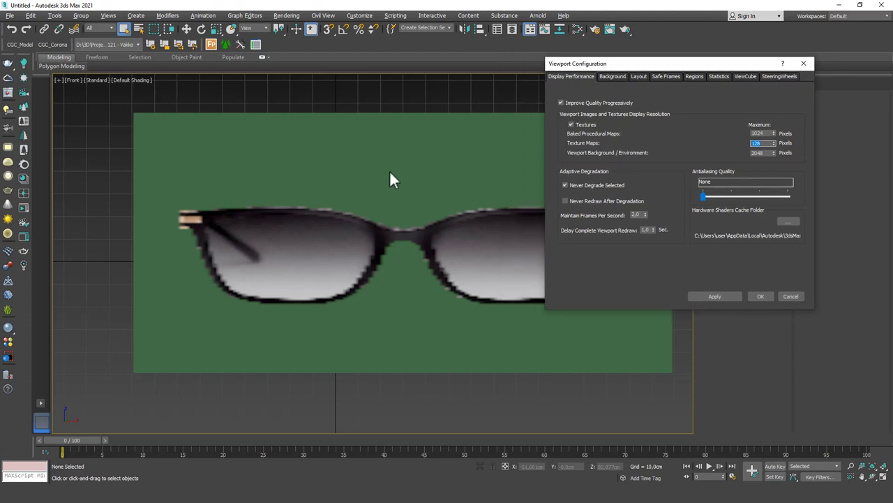
left_click(791, 298)
- Sample the plane's material into the Slate Material Editor and dismiss the Corona error window
key("m")
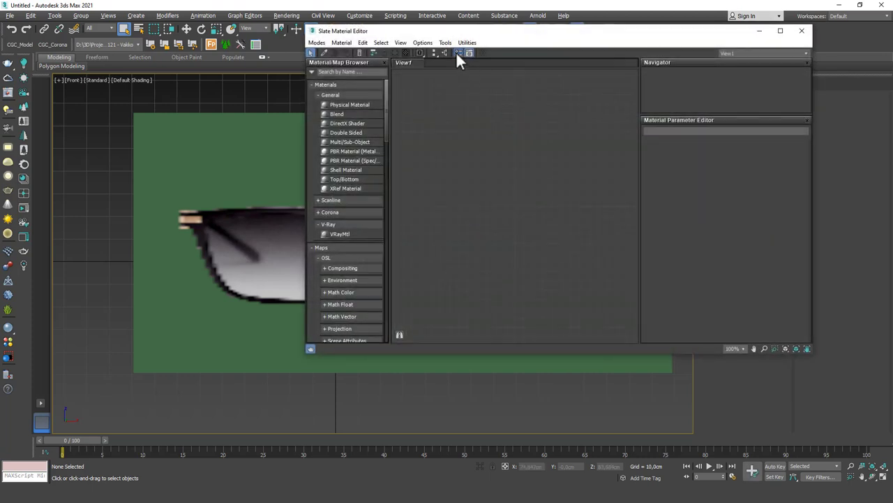
left_click_drag(447, 33, 562, 57)
left_click(439, 77)
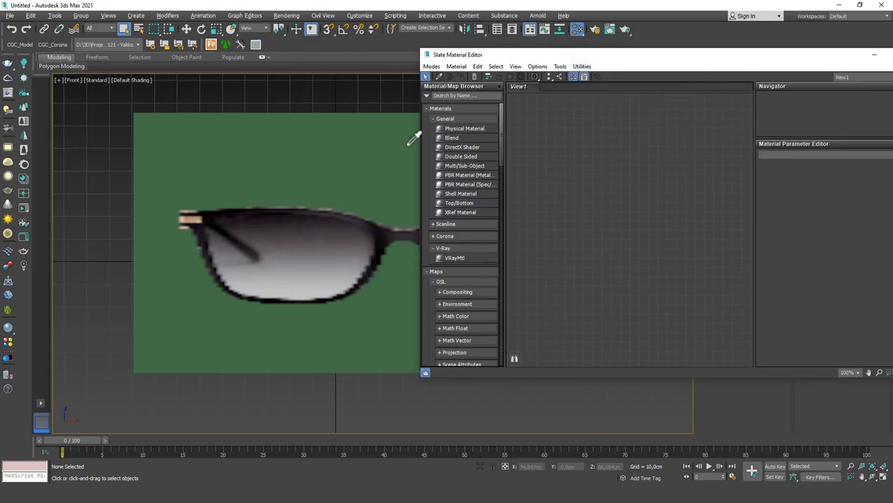
left_click(369, 129)
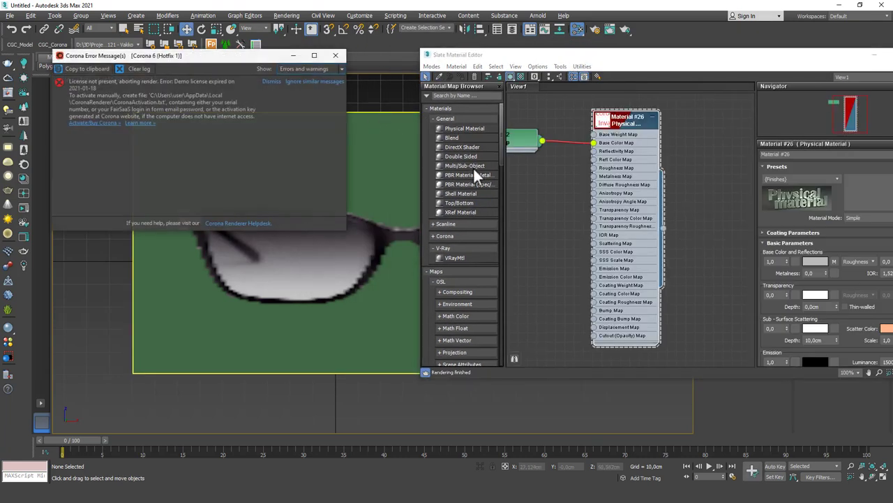
scroll(662, 139, "up", 3)
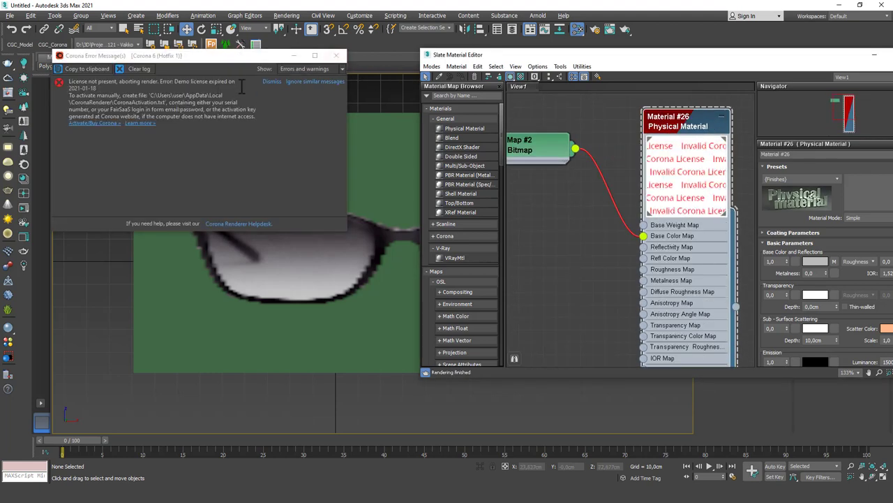
left_click(336, 57)
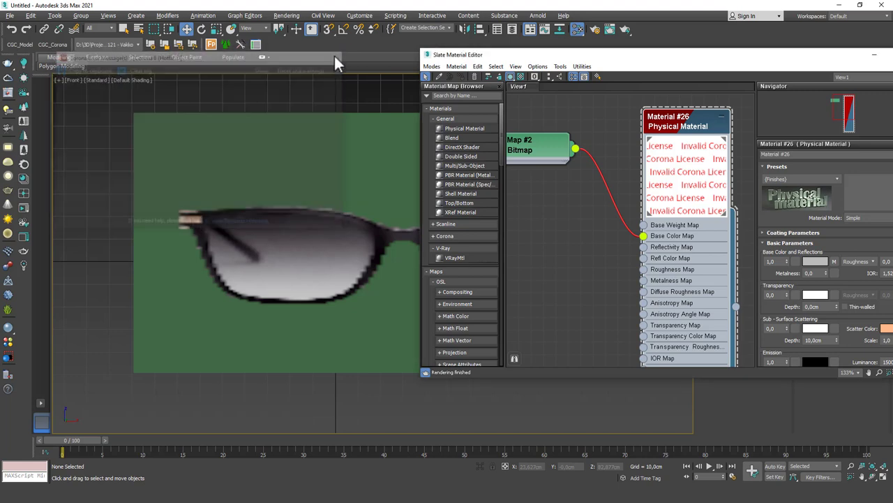
scroll(621, 182, "down", 3)
scroll(593, 174, "up", 3)
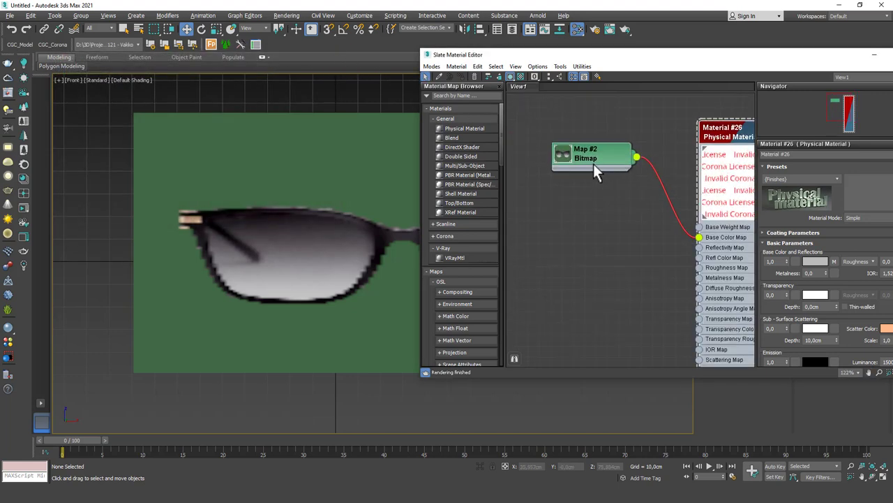
right_click(620, 230)
mouse_move(677, 236)
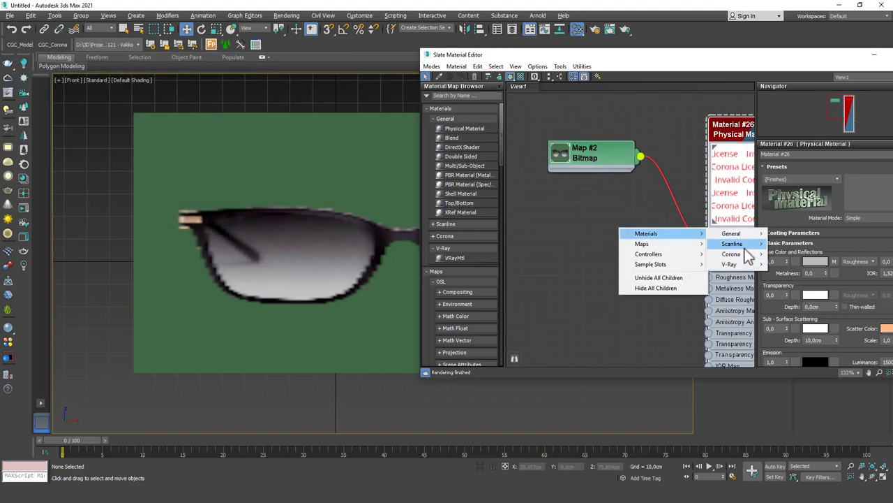
mouse_move(733, 254)
left_click(658, 155)
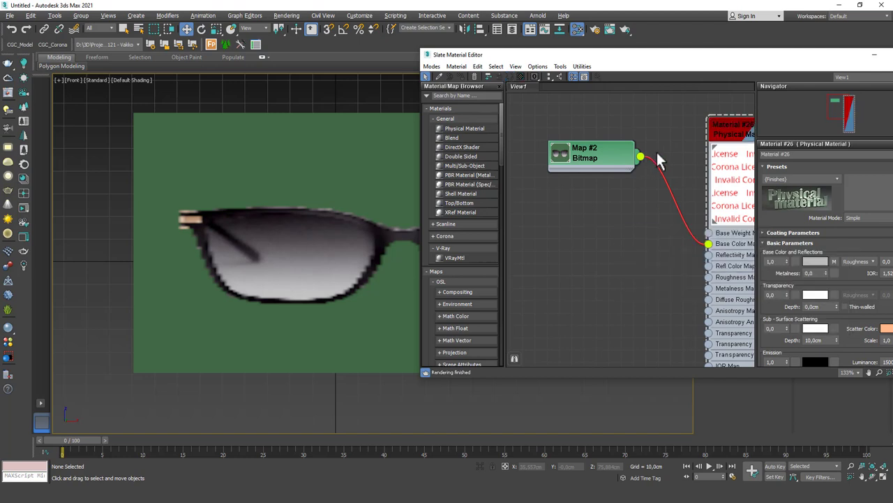
- Inspect the Bitmap node feeding the material's Base Color Map, then close the Slate Material Editor
scroll(593, 199, "down", 2)
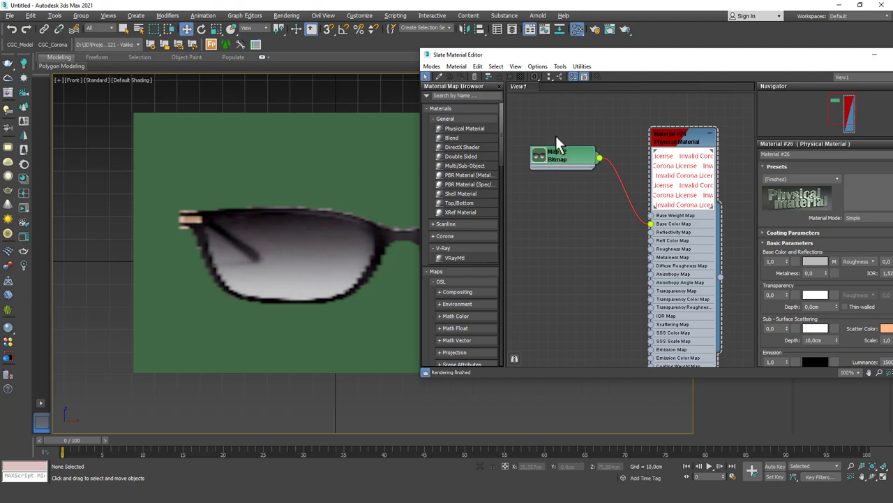
left_click_drag(574, 156, 564, 211)
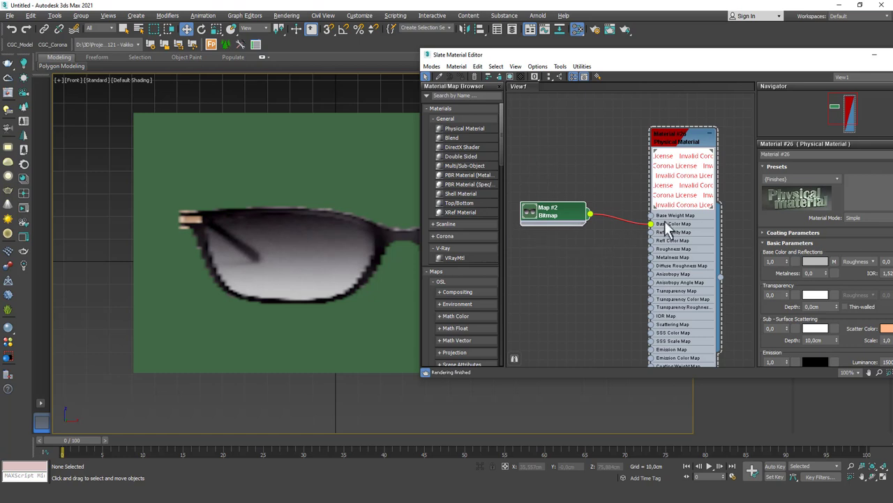
left_click(567, 218)
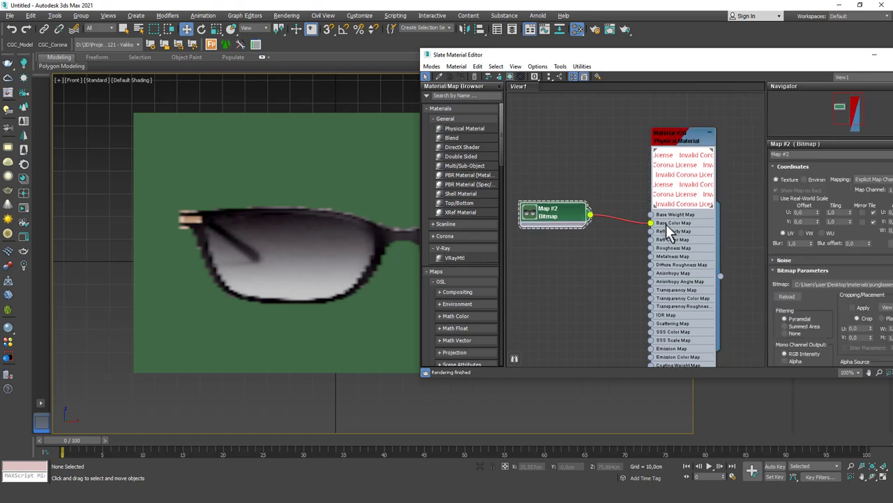
left_click(347, 162)
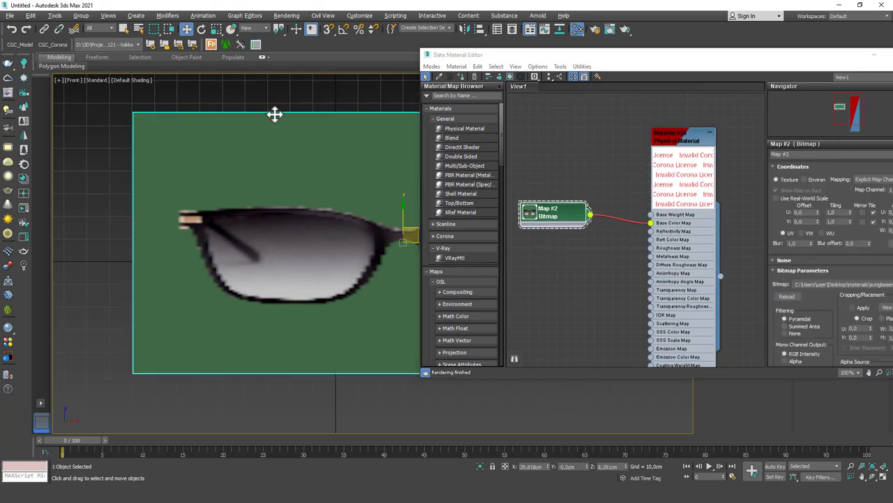
left_click_drag(806, 58, 642, 54)
left_click(747, 50)
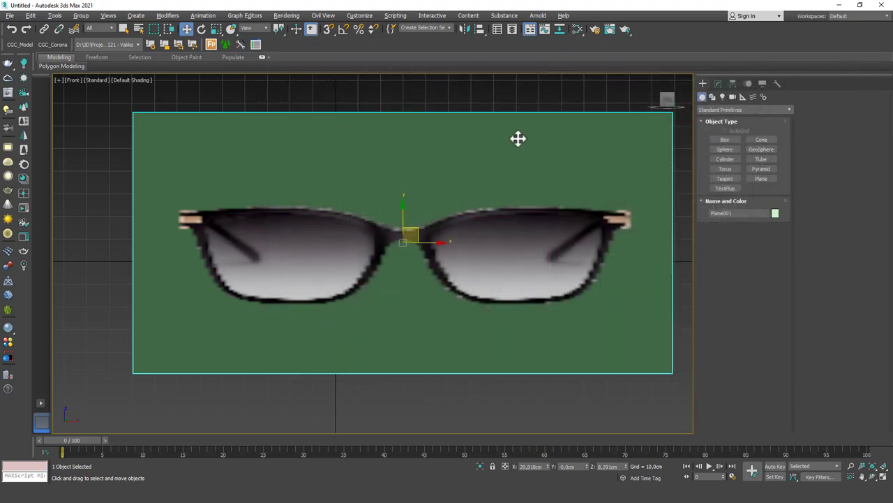
- Set the viewport's maximum Texture Maps display resolution to 2000 pixels and close Viewport Configuration
left_click(109, 15)
left_click(139, 65)
left_click_drag(522, 120, 661, 77)
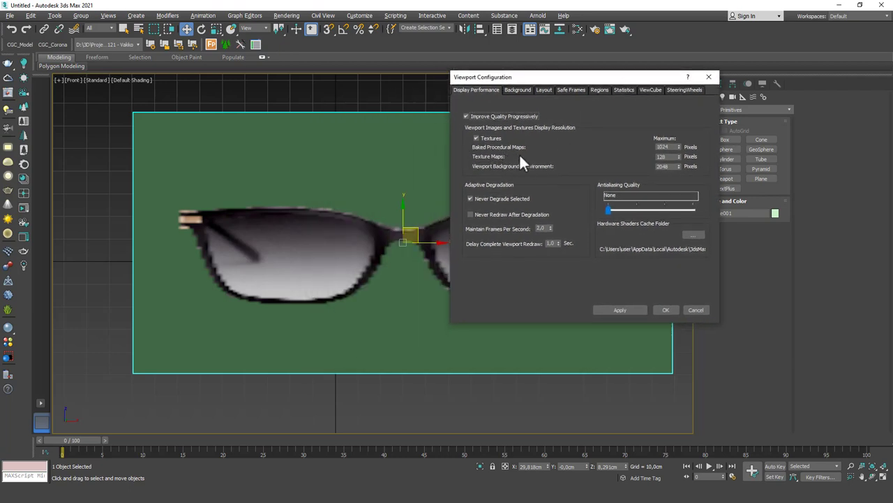
double_click(666, 156)
type("2000")
left_click(623, 309)
left_click_drag(523, 78, 708, 65)
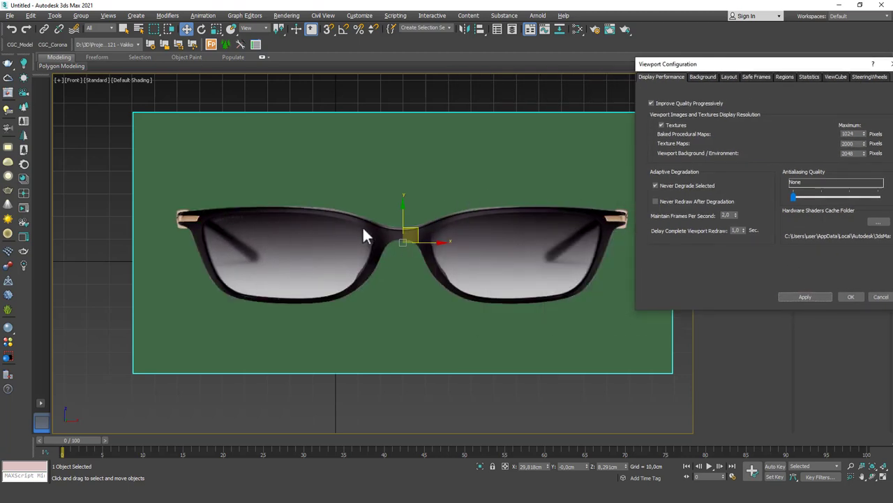
left_click_drag(656, 62, 600, 62)
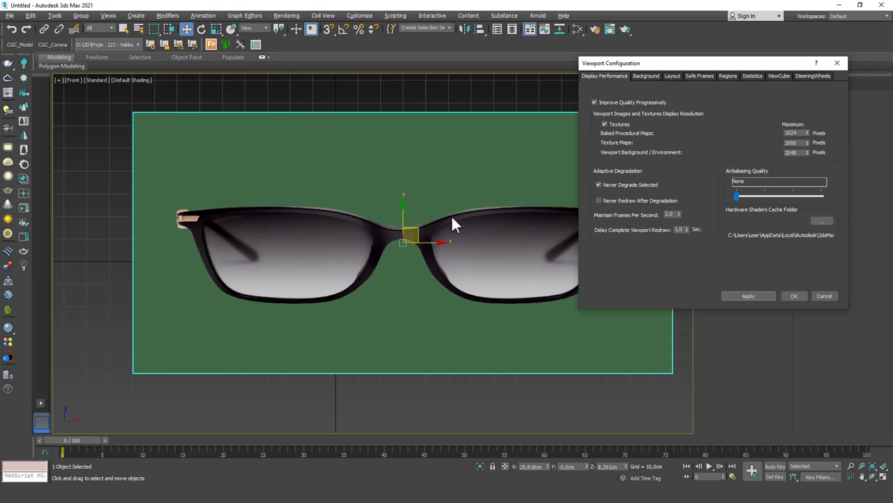
double_click(793, 142)
left_click(824, 296)
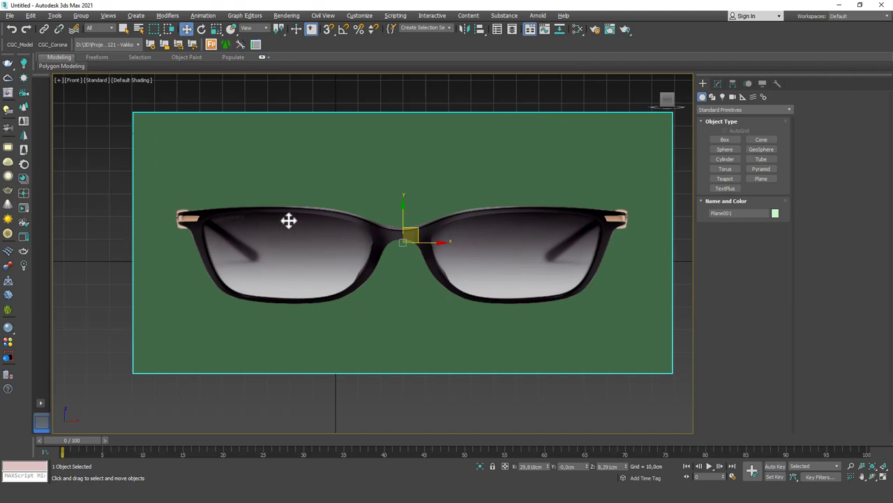
- Open sunglasses ref.png in the photo viewer to compare its proportions with the plane, then close it
scroll(314, 219, "down", 3)
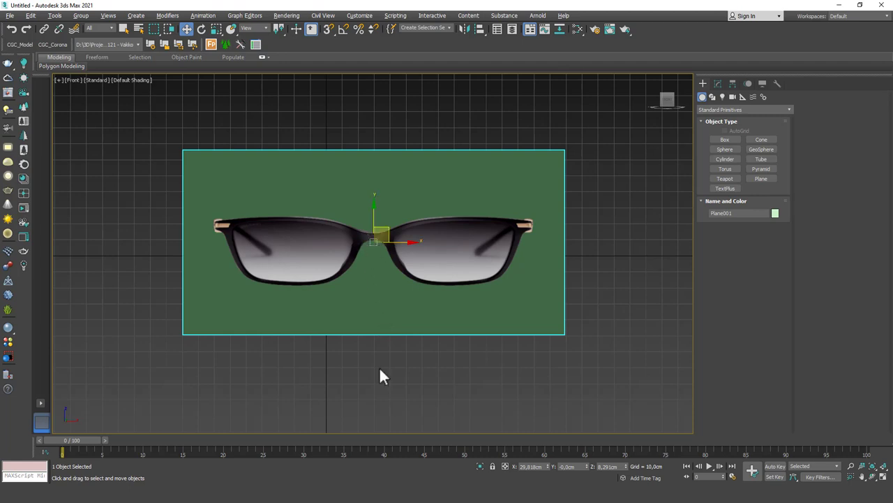
key("alt+Tab")
double_click(531, 154)
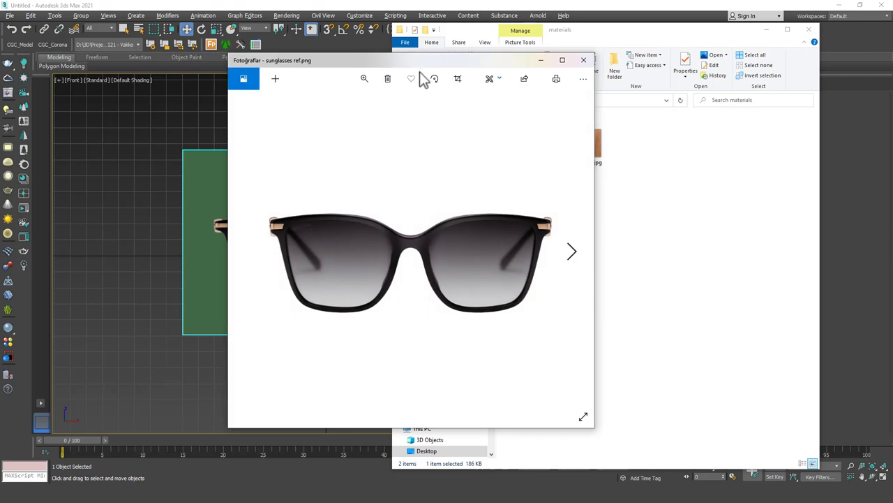
left_click_drag(468, 61, 656, 60)
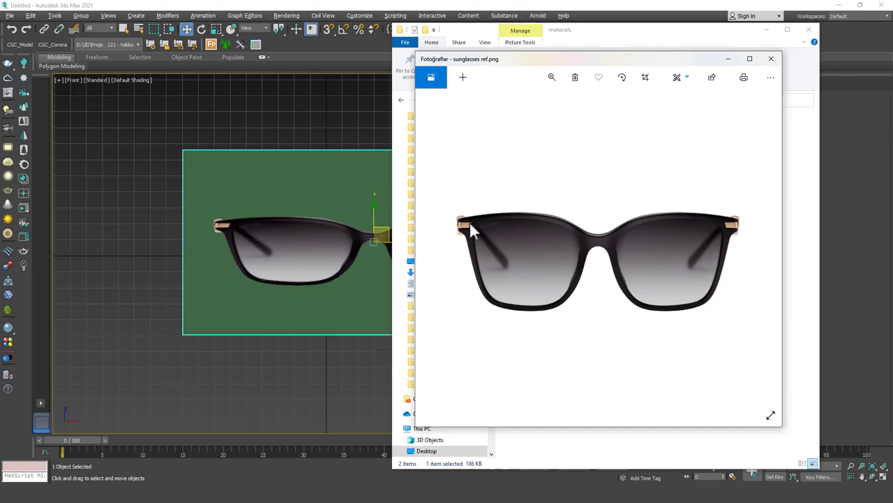
left_click(771, 60)
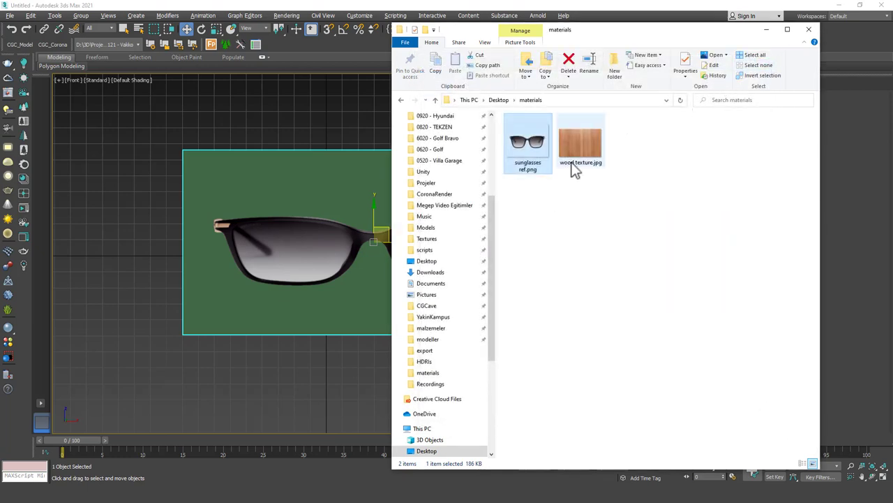
mouse_move(524, 157)
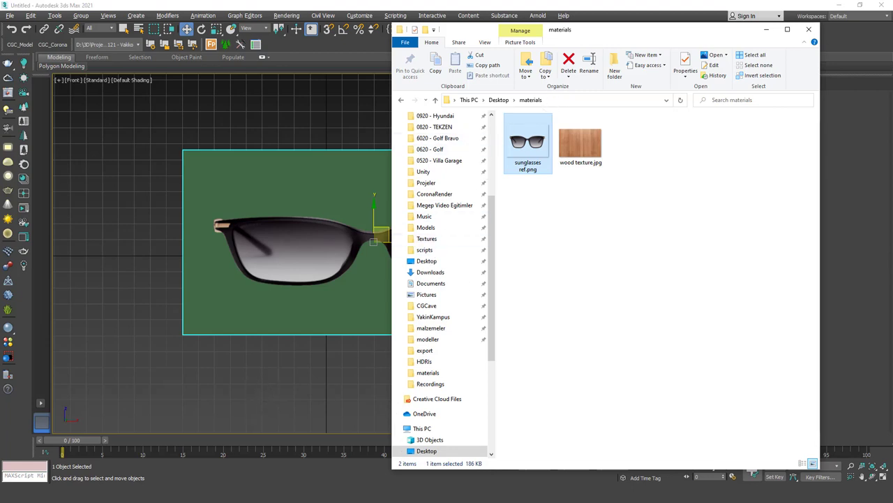
- Launch PureRef from the Windows search
key("super")
type("pureref")
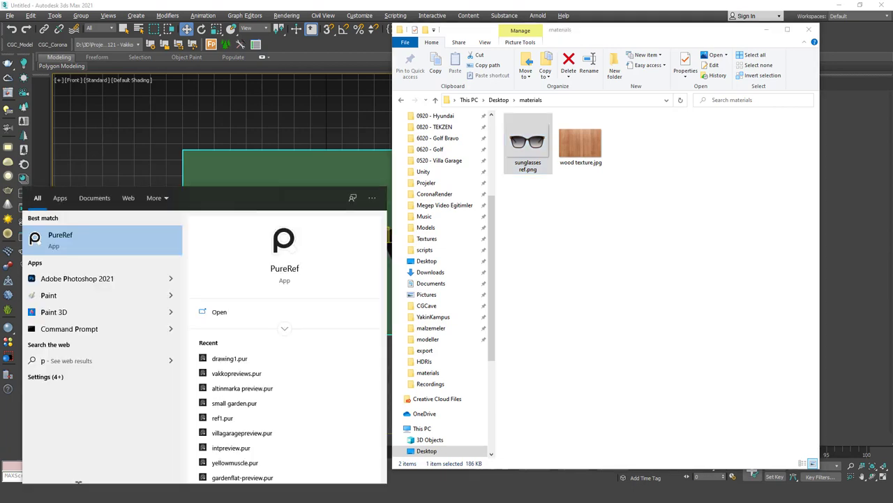
key("Return")
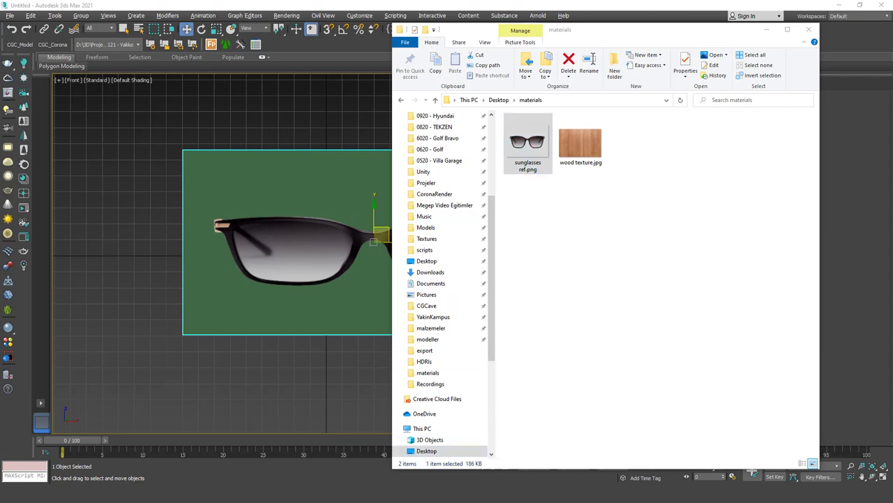
mouse_move(469, 501)
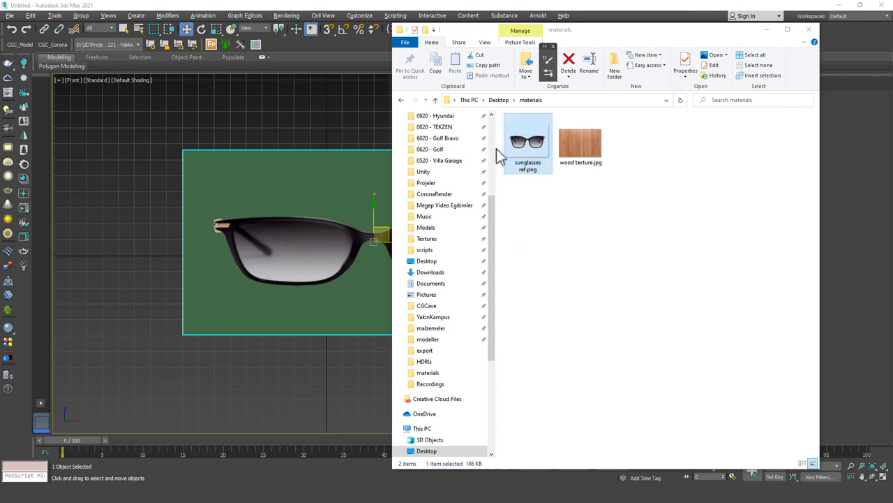
- Open sunglasses ref.png in Photoshop and make its canvas square by setting the canvas height to 1800 pixels
left_click_drag(528, 144, 87, 137)
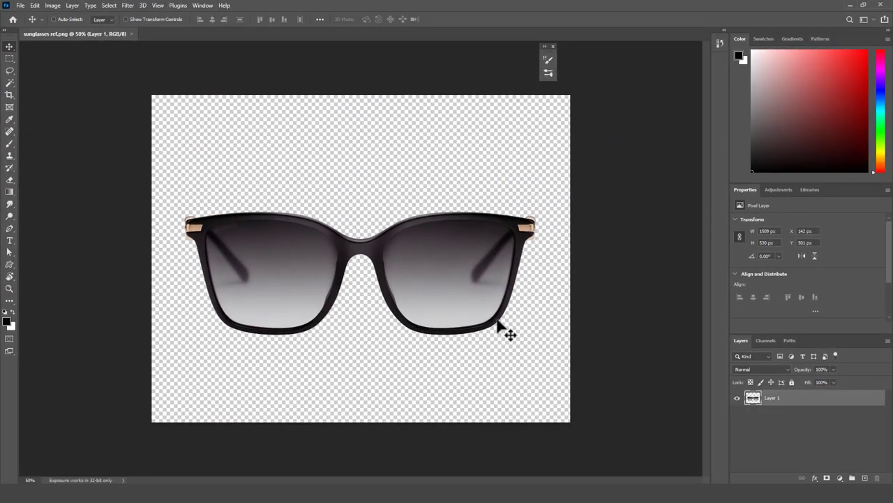
left_click(104, 480, "alt")
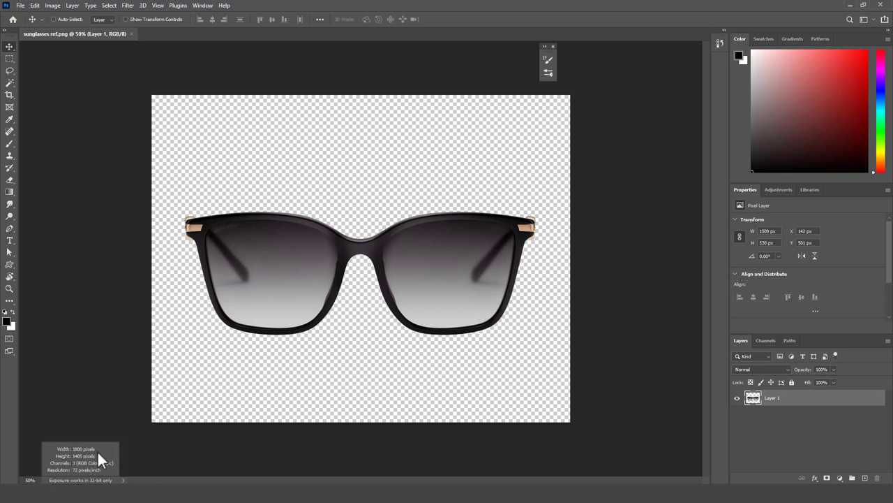
left_click(49, 6)
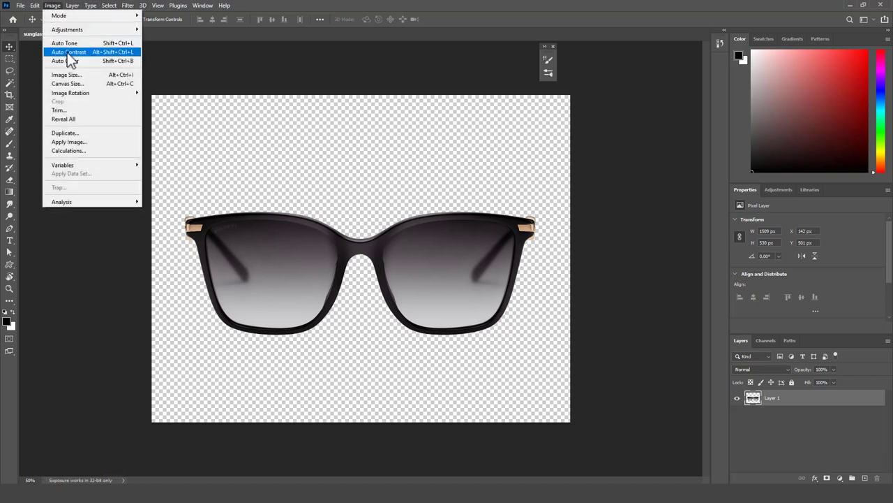
left_click(68, 85)
double_click(427, 174)
type("1800")
key("Return")
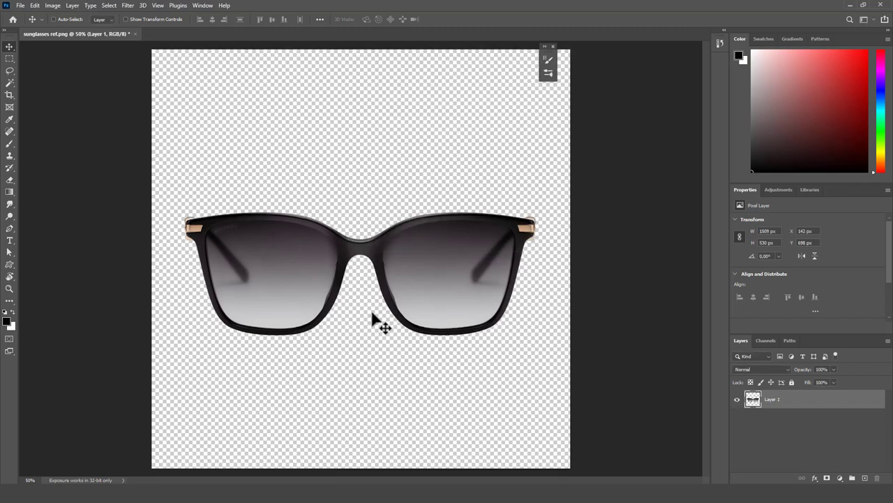
- Save the square image as a JPEG copy named sunglasses ref1.jpg at Maximum quality 12, then minimize Photoshop
scroll(357, 301, "down", 3, "alt")
key("ctrl+shift+s")
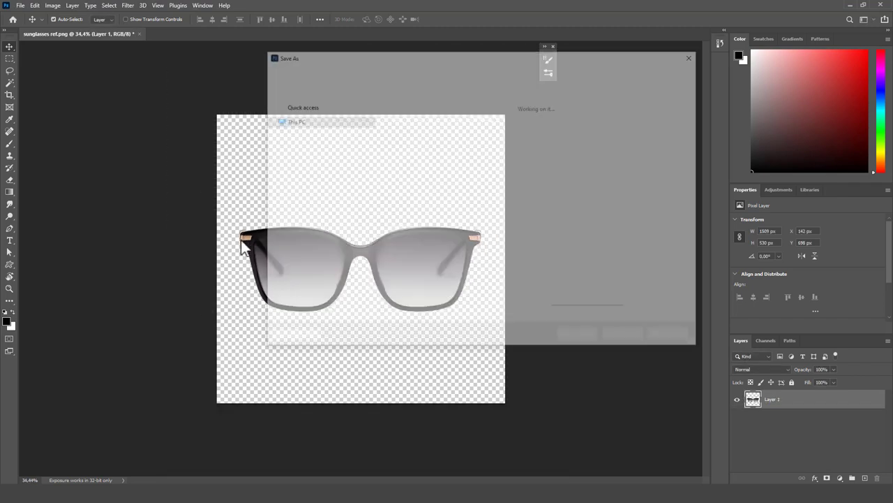
left_click(391, 263)
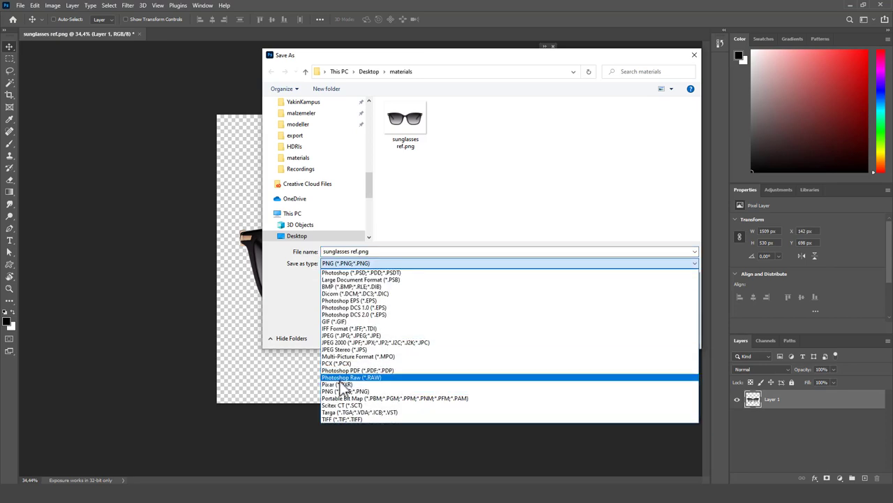
left_click(347, 336)
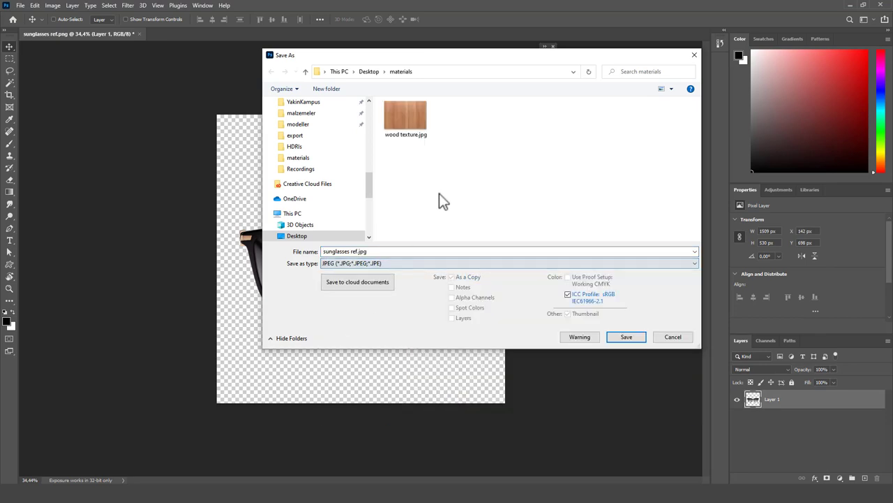
left_click(357, 251)
left_click(358, 252)
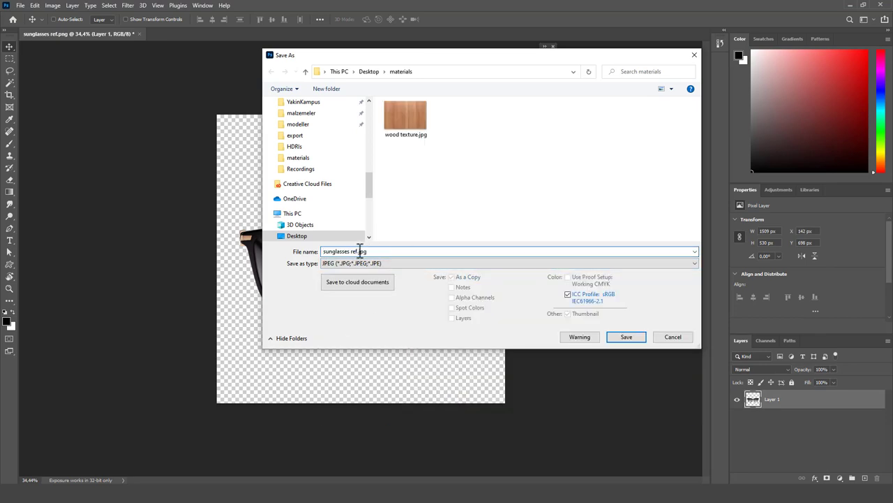
left_click(621, 338)
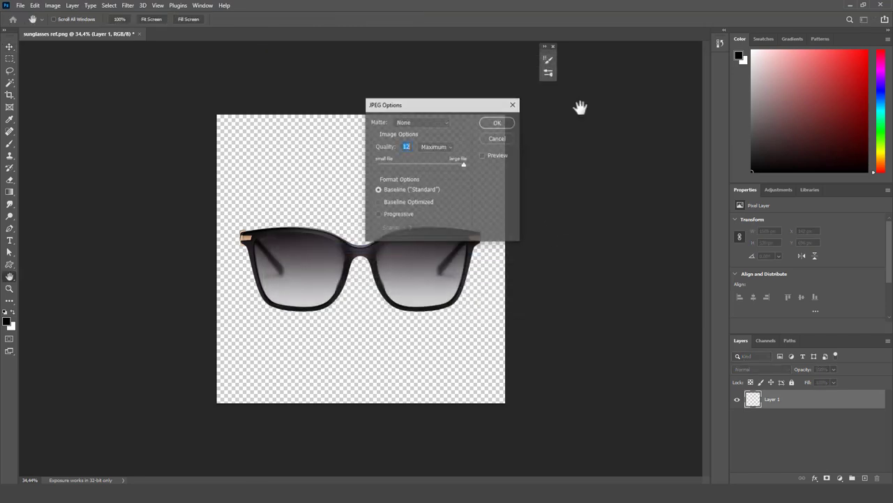
left_click(498, 122)
left_click(844, 5)
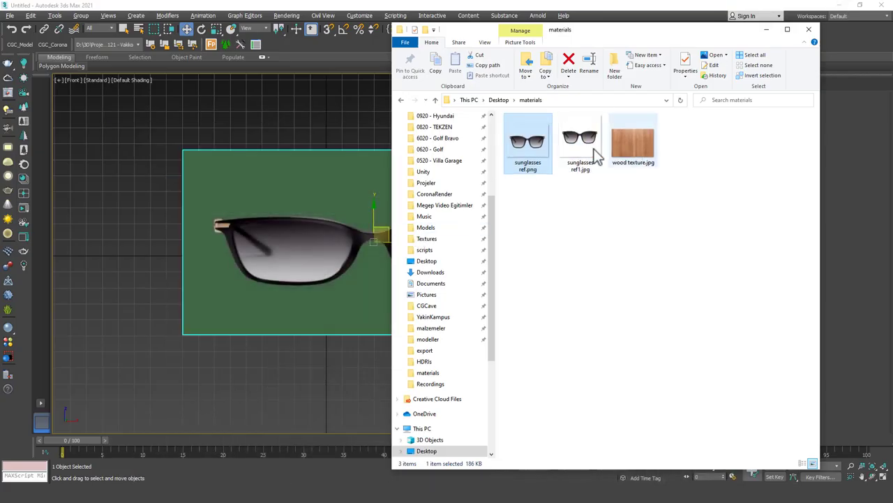
- Apply sunglasses ref1.jpg from the materials folder to the plane in 3ds Max and set its length and width to 50 cm
left_click_drag(576, 160, 300, 241)
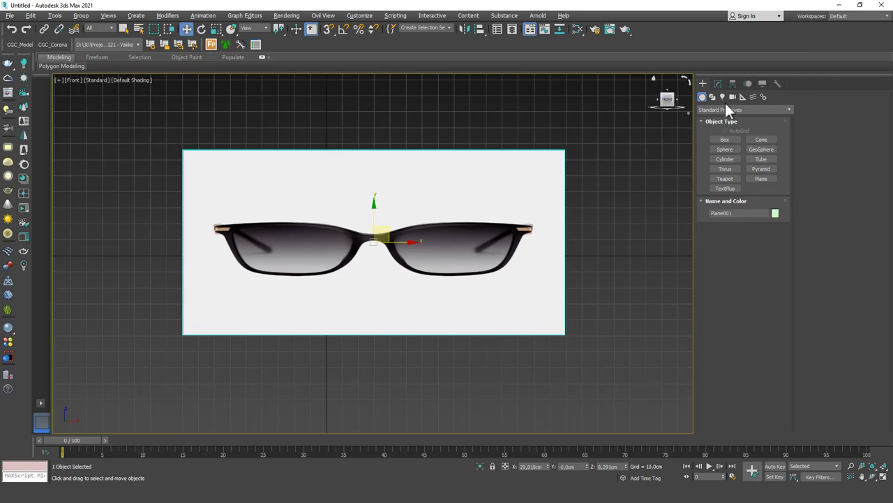
left_click(718, 83)
double_click(759, 219)
type("50")
key("Tab")
type("50")
key("Return")
key("z")
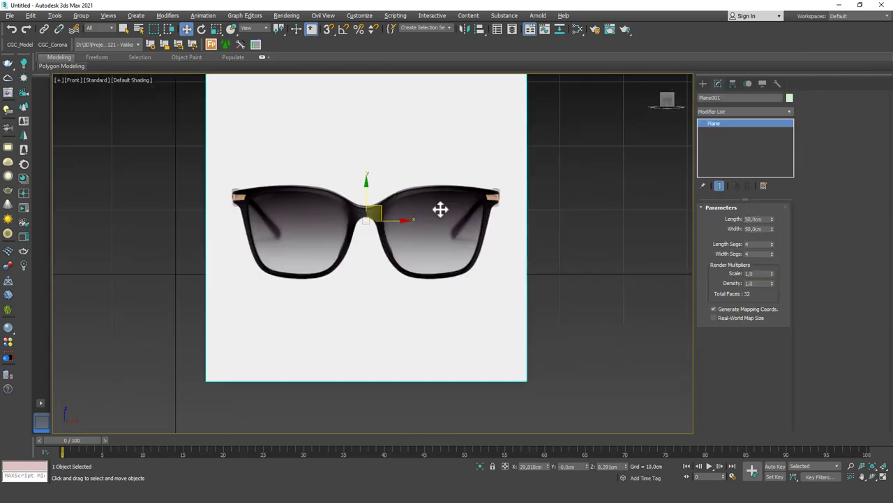
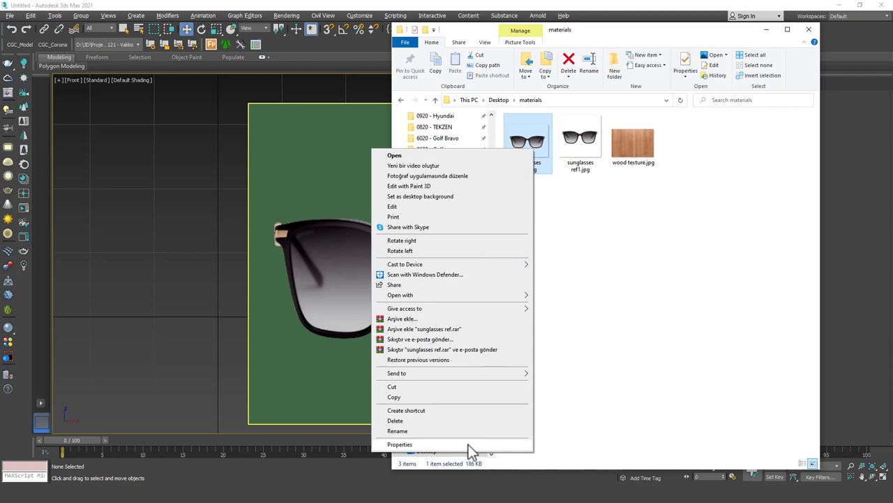
- Check the pixel dimensions of sunglasses ref.png and set the plane's length to 140 cm and width to 180 cm
left_click(597, 171)
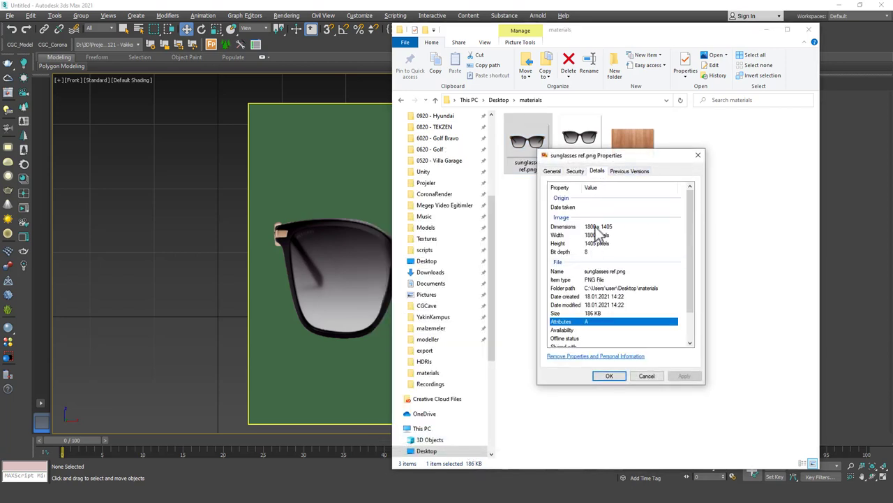
left_click(578, 5)
left_click(560, 138)
double_click(755, 219)
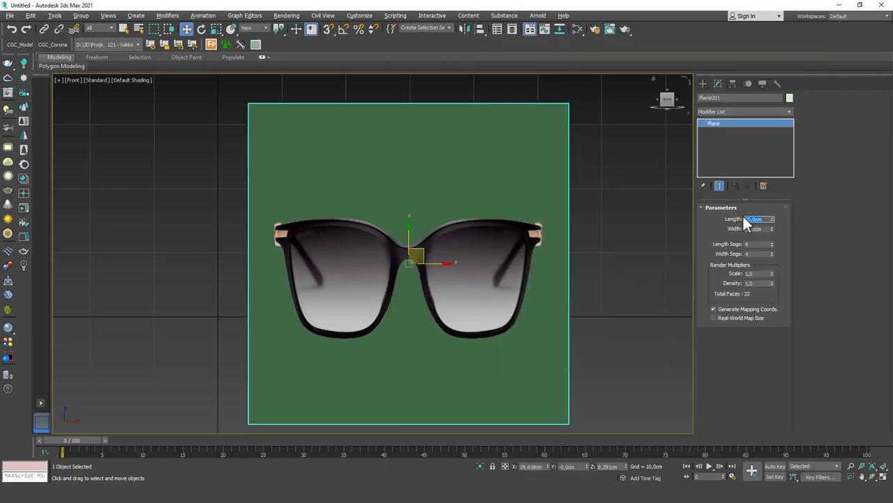
type("140")
key("Tab")
type("180")
key("Return")
scroll(411, 242, "down", 2)
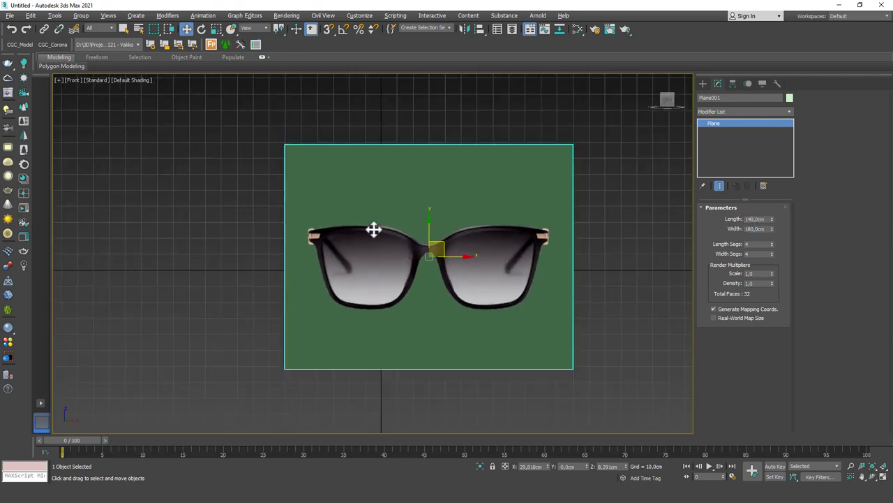
- Center the plane on the origin by resetting its X and Z positions to 0, and frame it in the Front view
right_click(548, 465)
right_click(626, 467)
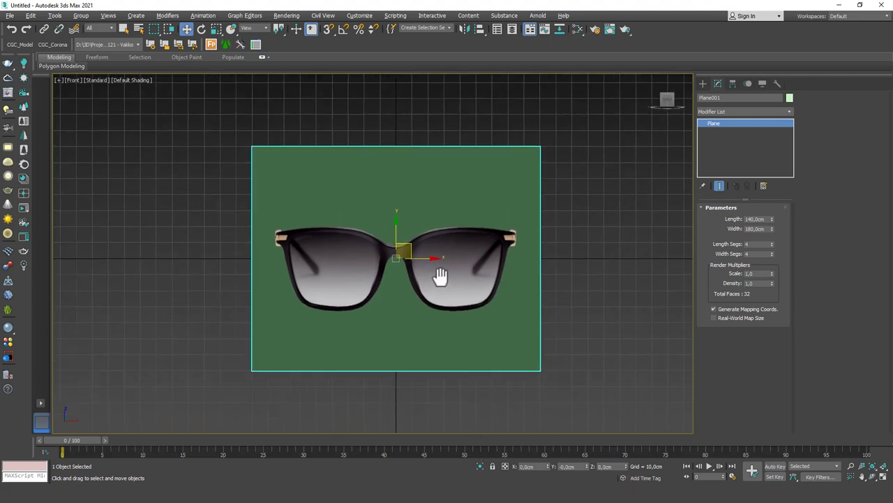
scroll(433, 280, "down", 3)
middle_click_drag(393, 293, 383, 281, "alt")
key("f")
key("z")
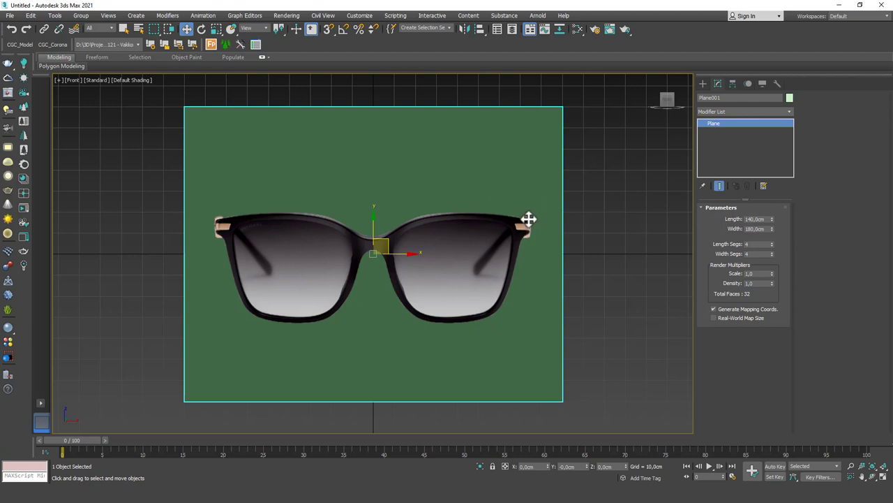
- Examine the frame measurements in a sunglasses dimension drawing among the Google image results
scroll(547, 229, "down", 3)
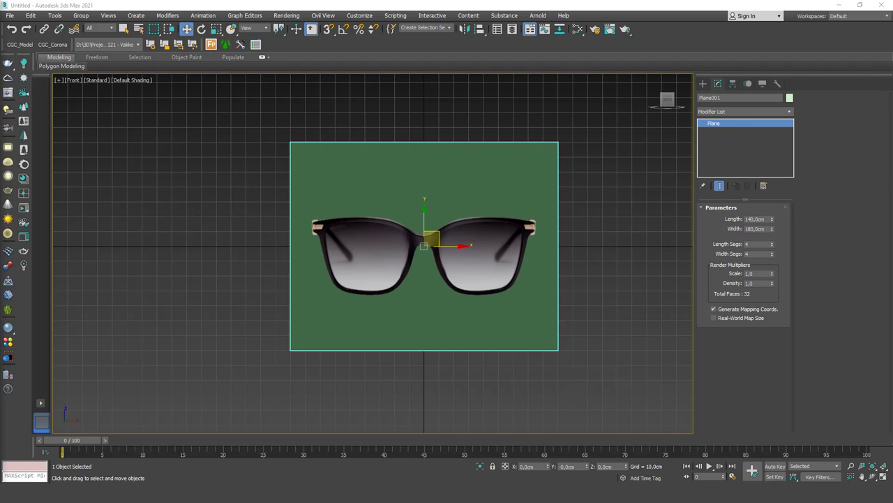
key("alt+Tab")
left_click(355, 245)
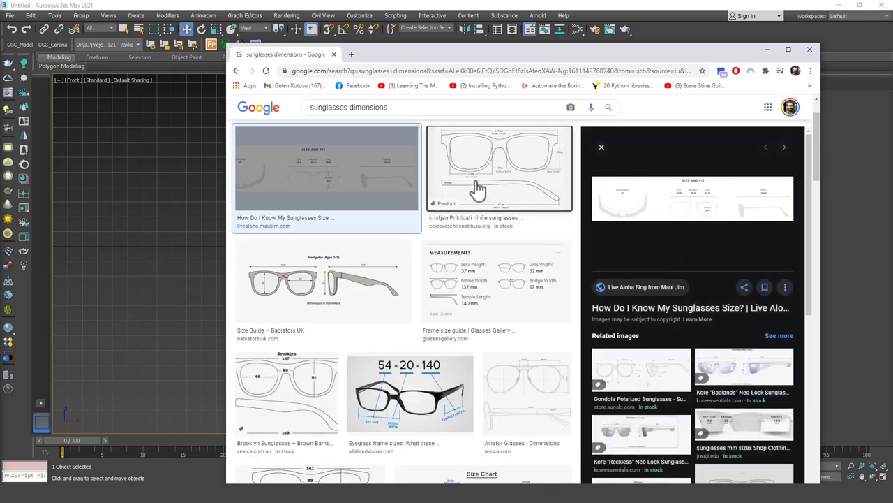
left_click(475, 189)
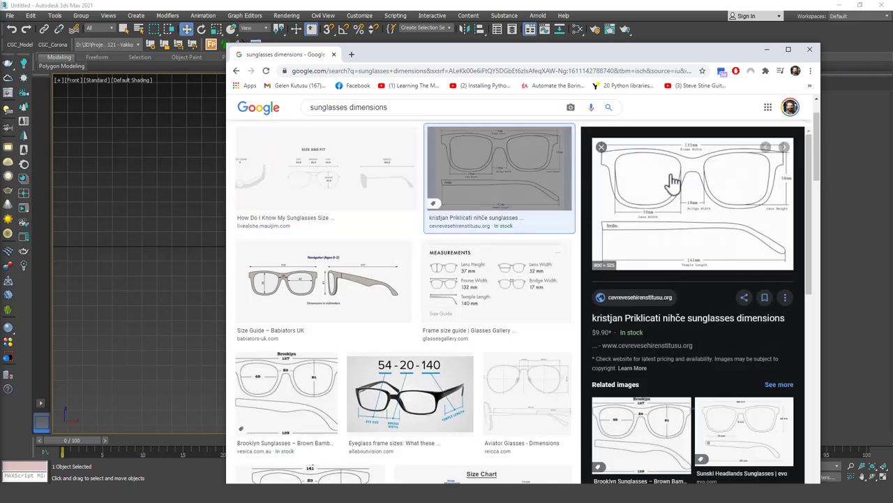
- Return to 3ds Max and draw a box about 44 cm wide, 10 cm long and 7.5 cm high above the sunglasses
left_click(583, 10)
left_click(702, 83)
left_click(725, 140)
left_click_drag(377, 198, 441, 187)
left_click(441, 187)
left_click(717, 83)
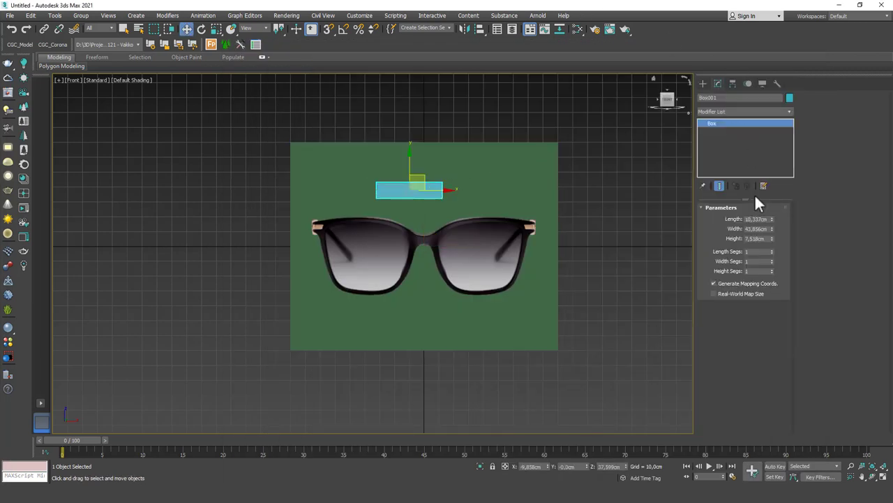
- Set the box's length to about 12.3 cm and width to 13,5 cm, and center it on the origin in X and Z
left_click_drag(772, 220, 773, 222)
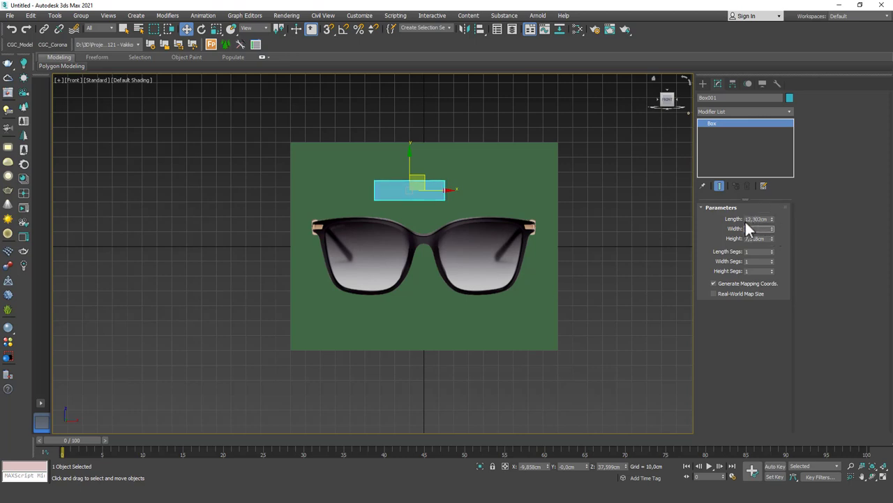
type("13,5")
key("Return")
scroll(450, 203, "up", 3)
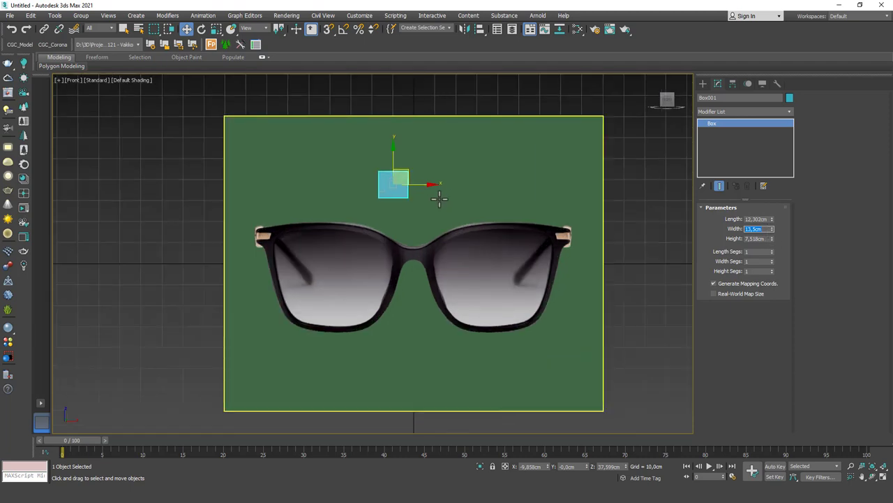
right_click(548, 467)
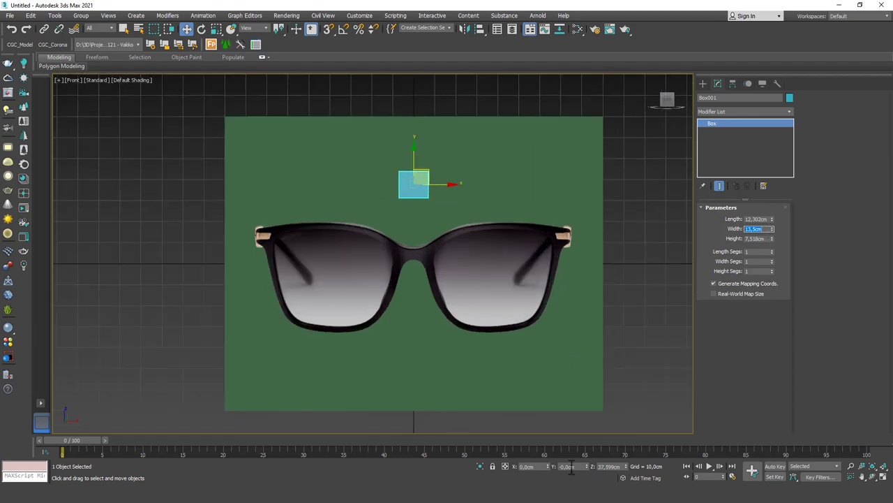
right_click(626, 466)
- Scale the plane uniformly to about 9% so the sunglasses' width matches the box, and remove the box
left_click(514, 325)
key("r")
mouse_move(416, 256)
left_mouse_down()
mouse_move(419, 331)
mouse_move(419, 7)
mouse_move(421, 255)
left_mouse_up()
scroll(415, 253, "up", 8)
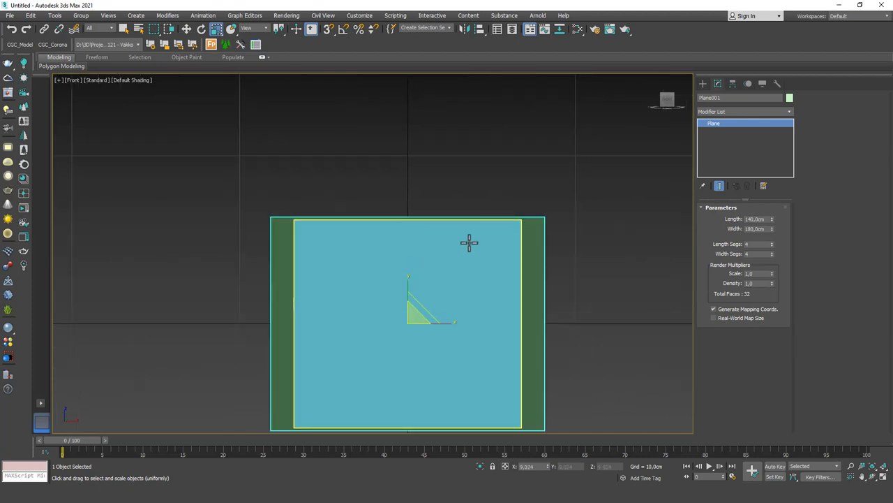
key("ctrl+d")
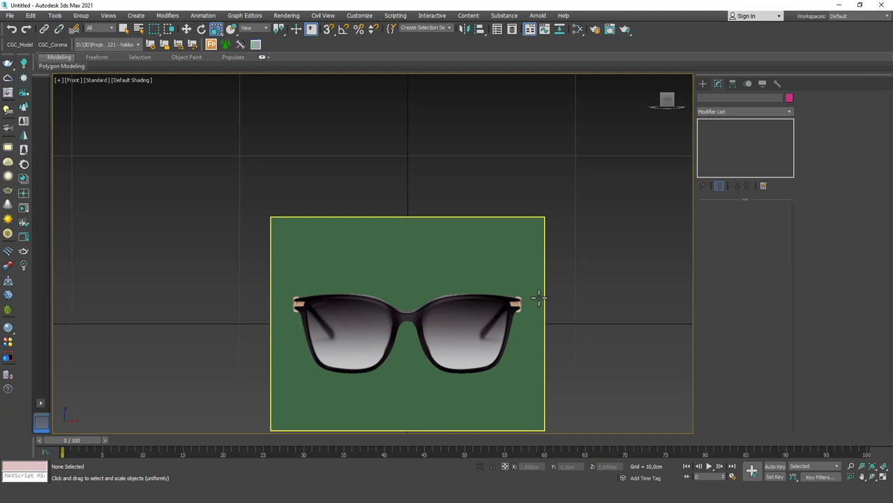
- Select the reference plane, and display the Layers toolbar docked beside the existing toolbars
middle_click_drag(528, 306, 525, 259)
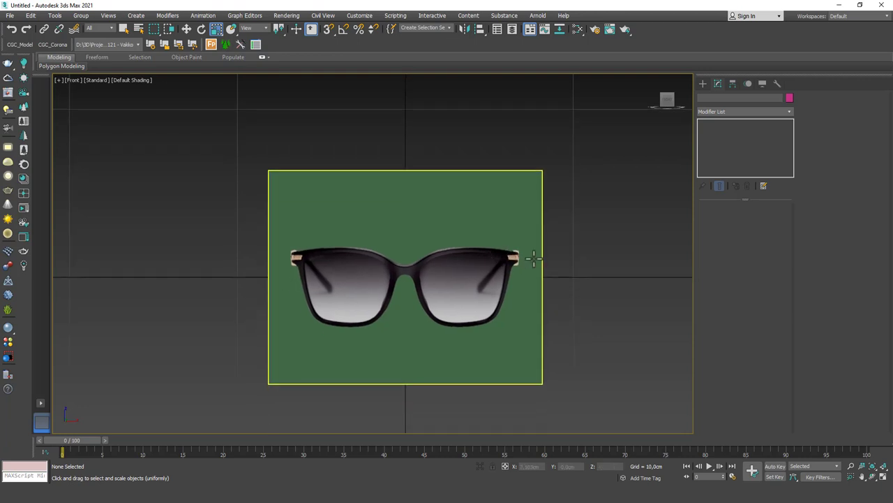
scroll(525, 259, "up", 3)
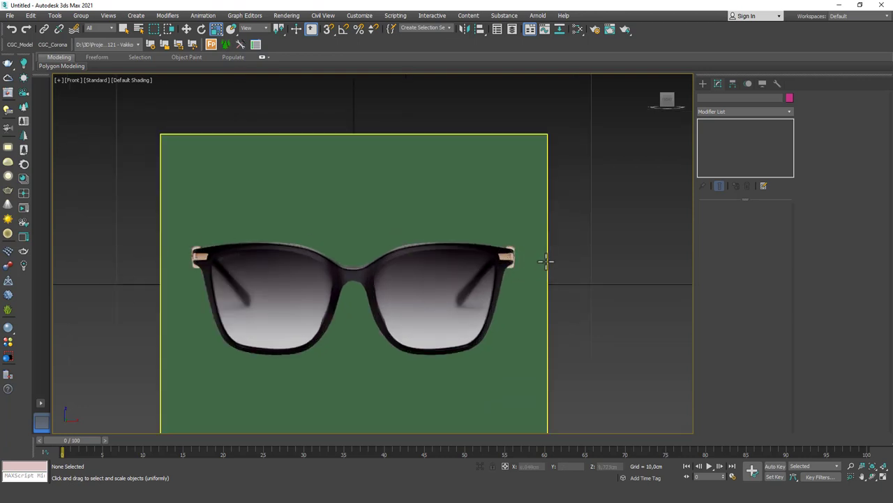
scroll(532, 247, "down", 3)
left_click_drag(549, 219, 441, 243)
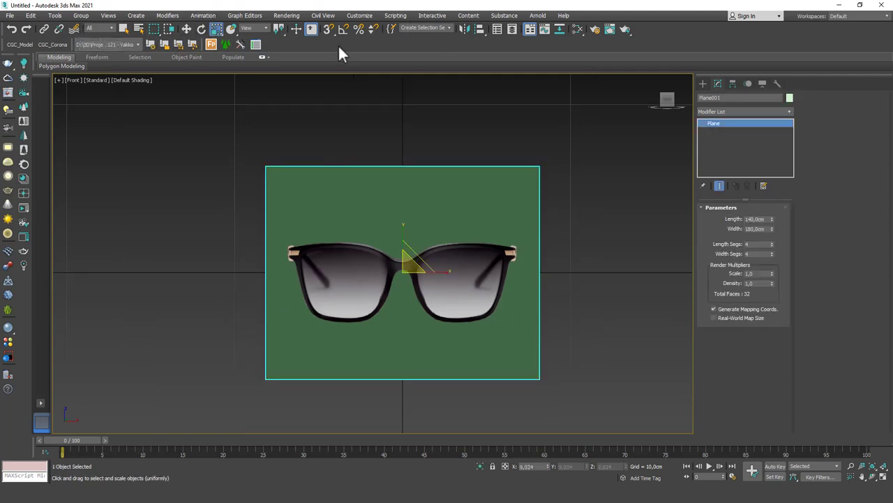
right_click(292, 39)
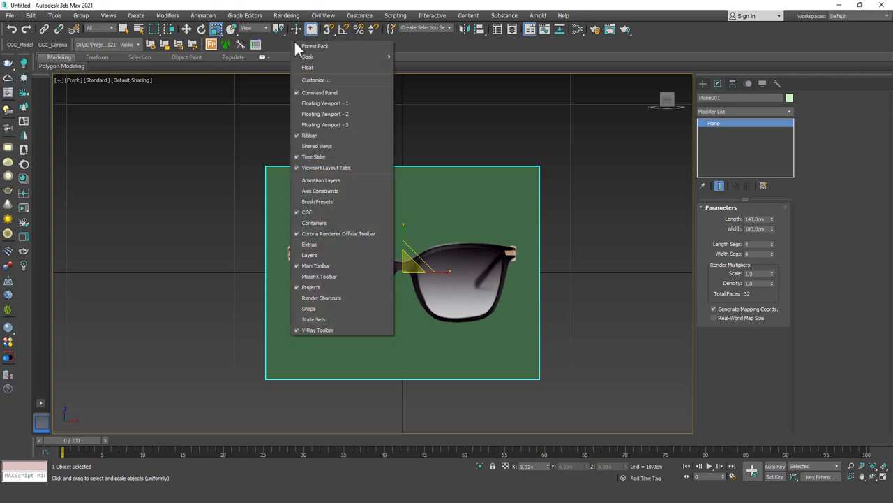
left_click(447, 49)
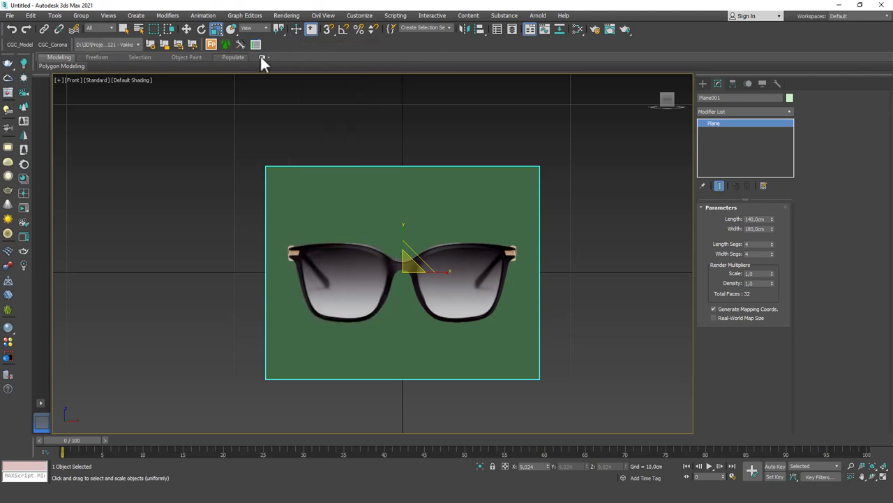
right_click(290, 42)
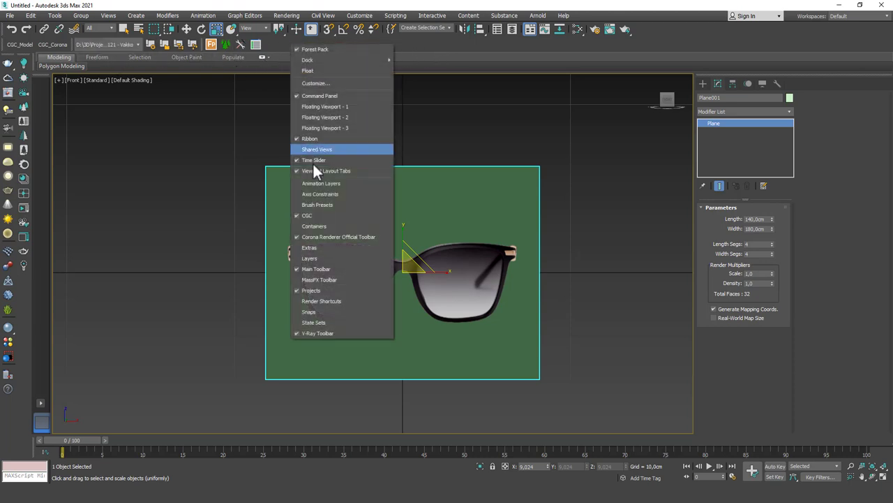
left_click(309, 259)
left_click_drag(209, 112, 274, 43)
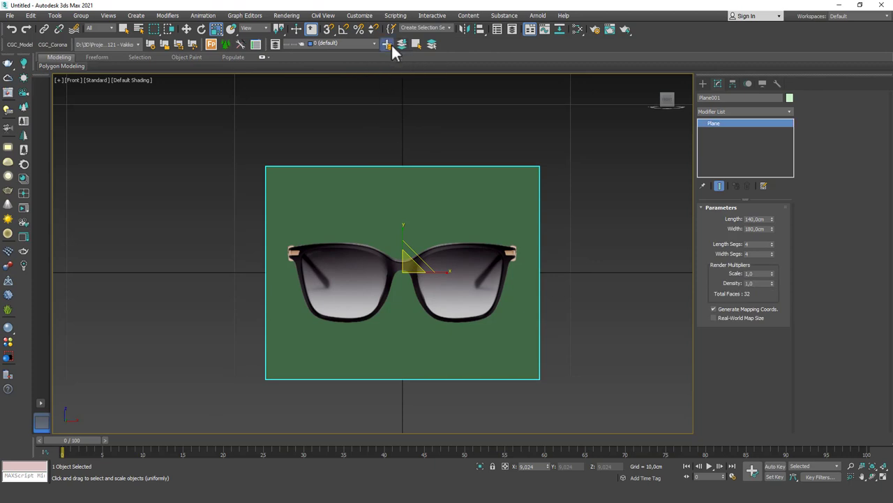
- Create a new layer named ref that contains the selected reference plane
left_click(390, 45)
type("ref")
left_click(431, 260)
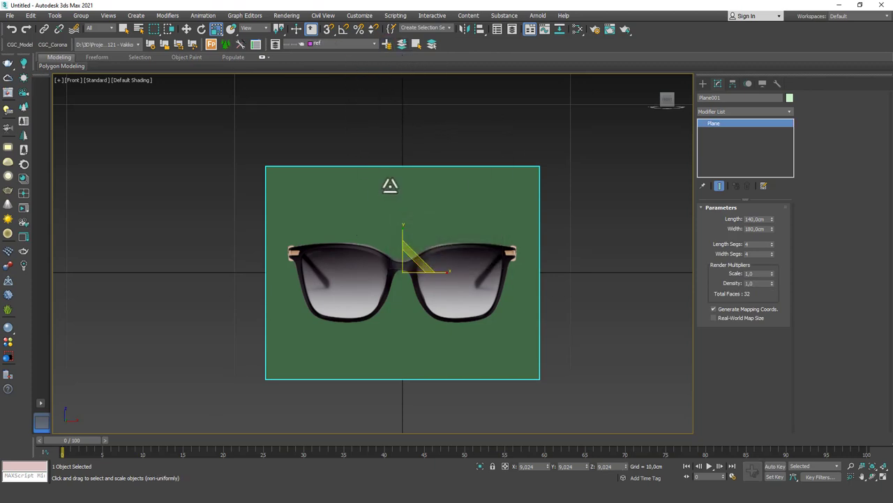
- Turn off Show Frozen in Gray in the reference plane's object properties
right_click(390, 184)
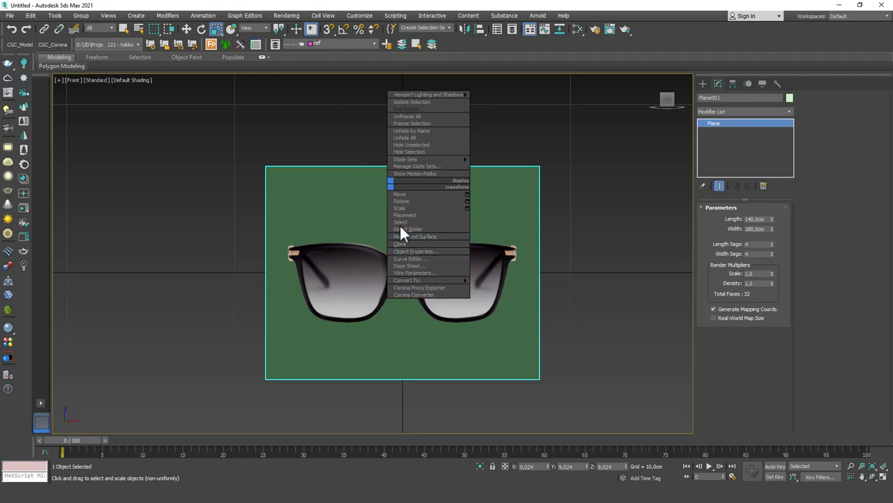
left_click(416, 250)
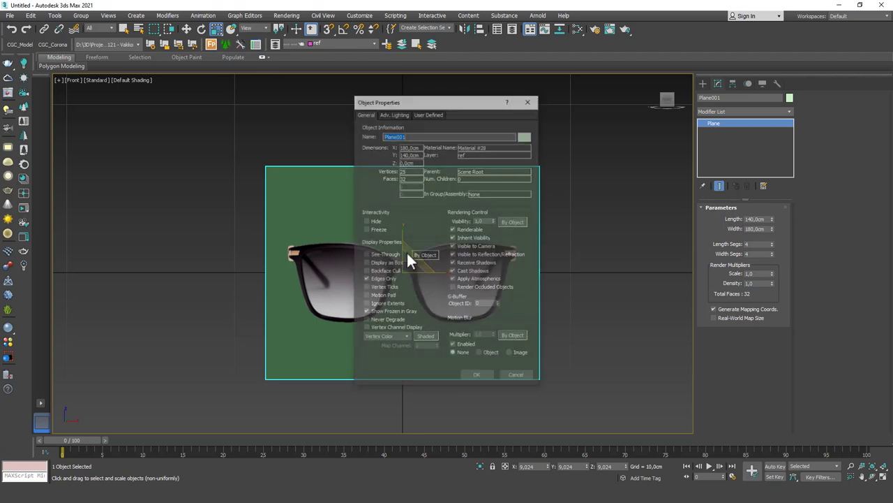
left_click(381, 312)
left_click(480, 377)
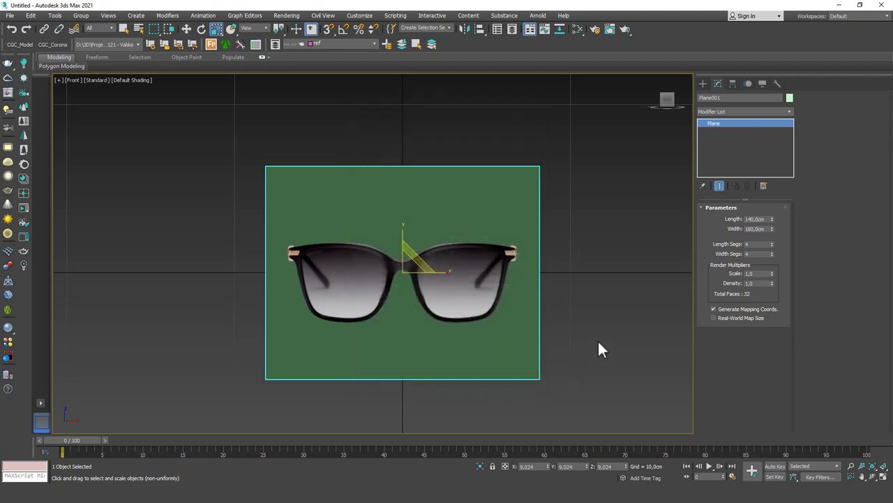
- Freeze the ref layer and make 0 (default) the current layer
left_click(349, 44)
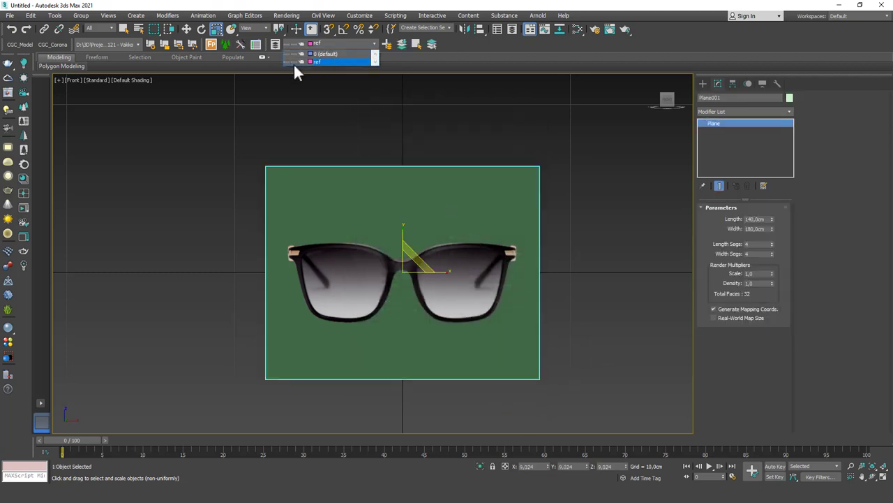
left_click(293, 61)
left_click(346, 54)
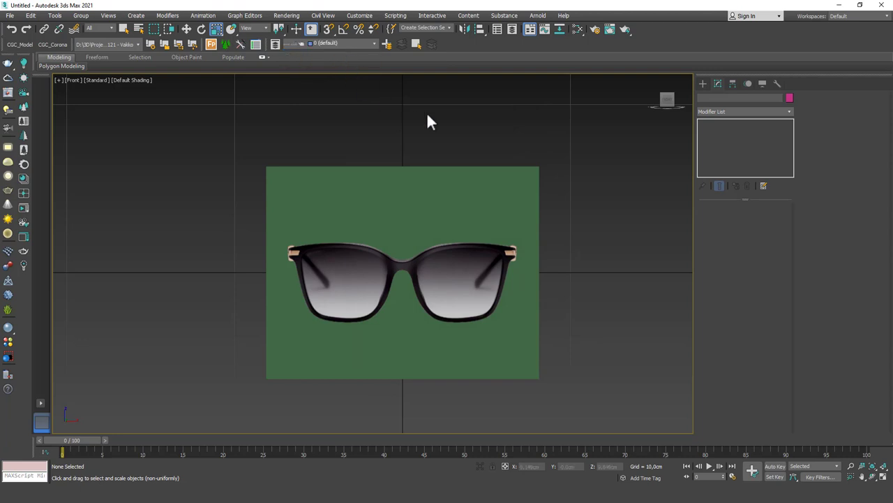
- Draw a small test plane over the upper rim of the right-hand lens in the Front view
left_click(703, 83)
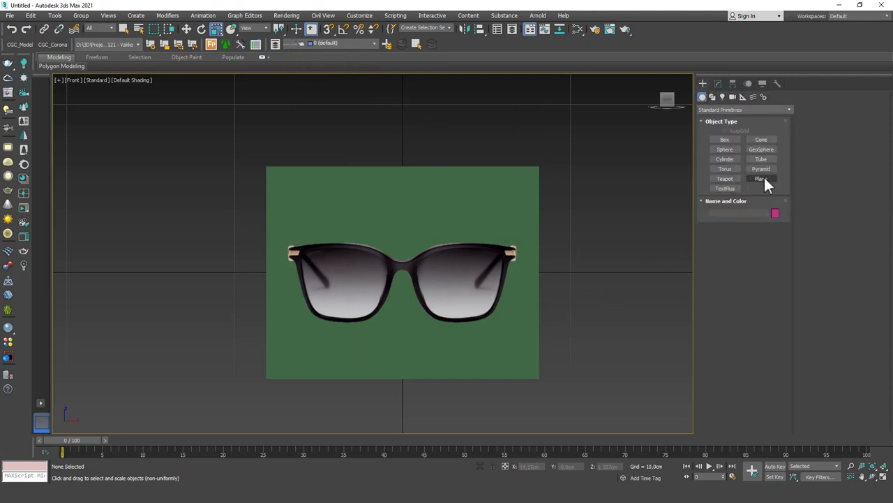
left_click(761, 179)
left_click_drag(454, 249, 475, 244)
- Try to select the frozen reference plane with selection windows across it, and remove the small test plane
scroll(451, 255, "up", 4)
left_click_drag(592, 205, 648, 314)
left_click_drag(608, 289, 557, 94)
left_click_drag(630, 194, 72, 81)
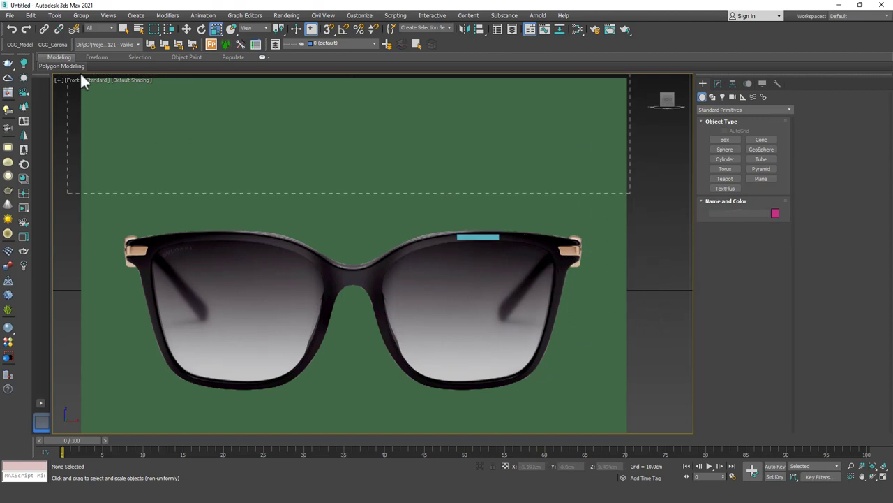
scroll(98, 237, "down", 2)
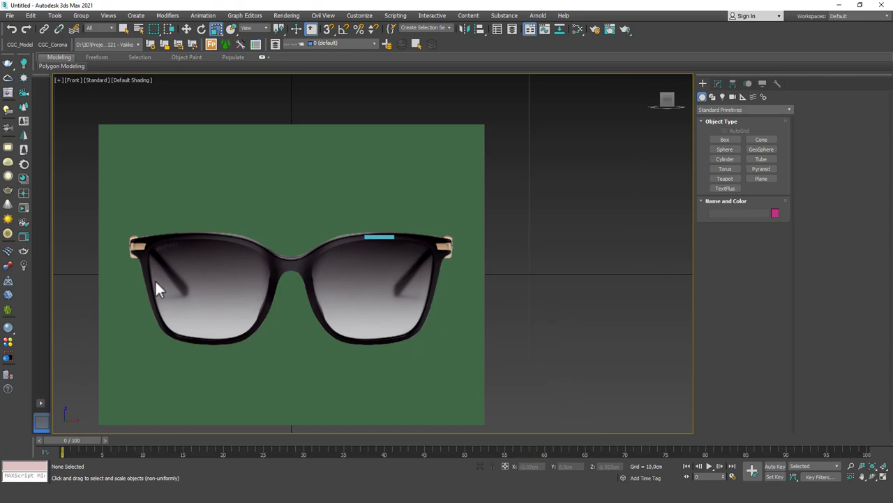
scroll(289, 314, "up", 3)
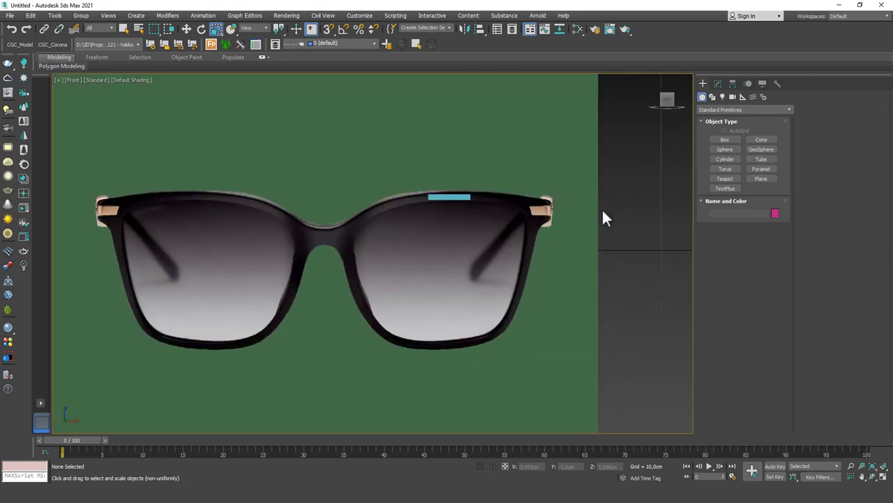
left_click_drag(643, 157, 529, 237)
left_click_drag(537, 330, 639, 255)
left_click(487, 241)
scroll(451, 244, "down", 3)
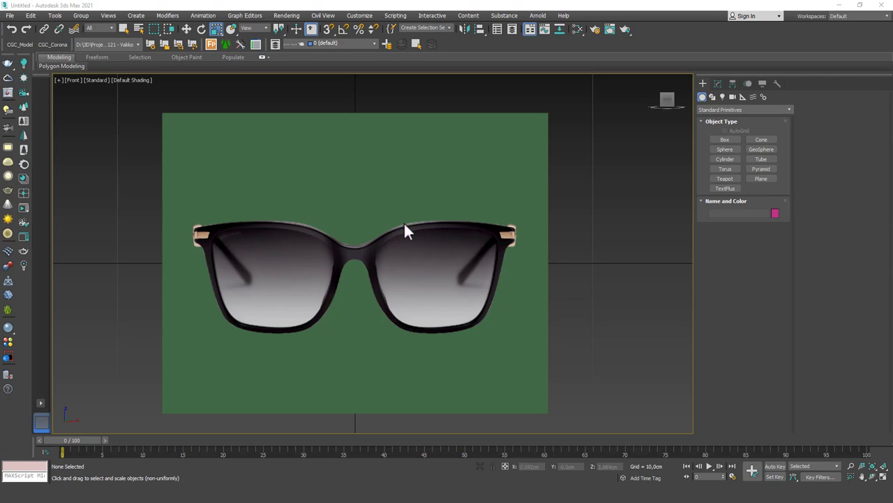
scroll(403, 222, "down", 2)
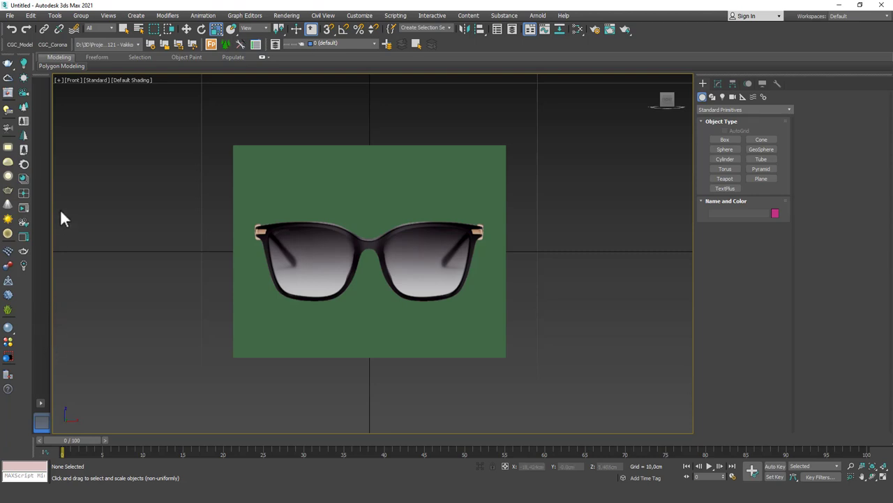
- Hide the Viewport Layout Tabs bar and display it again
right_click(501, 41)
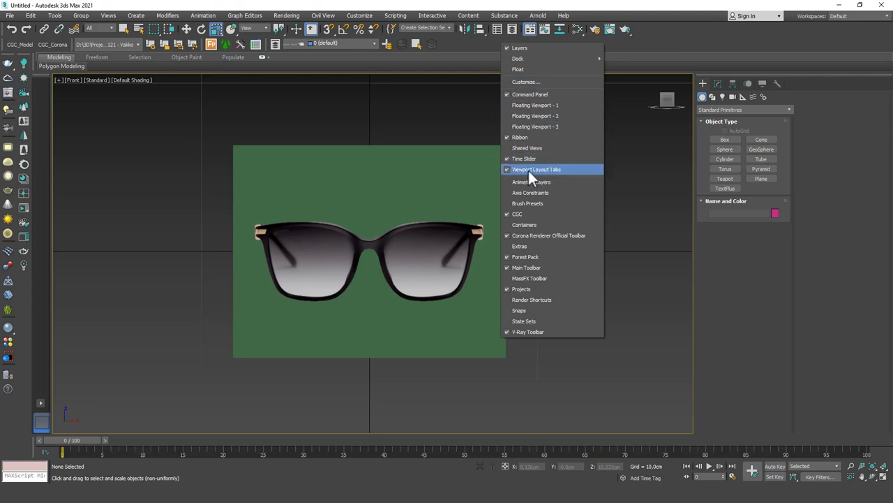
left_click(528, 169)
right_click(504, 43)
left_click(540, 172)
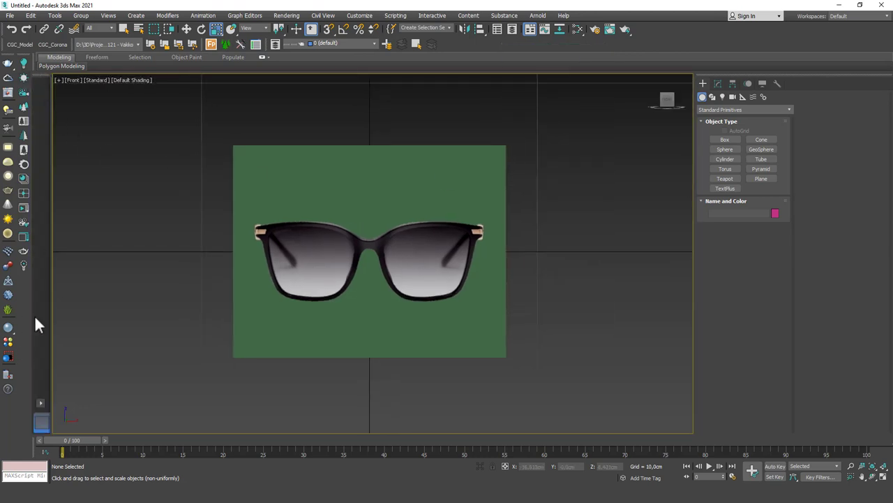
- Float the Viewport Layout Tabs bar and dock it back at its original side
left_click_drag(41, 75, 105, 115)
right_click(100, 113)
mouse_move(124, 127)
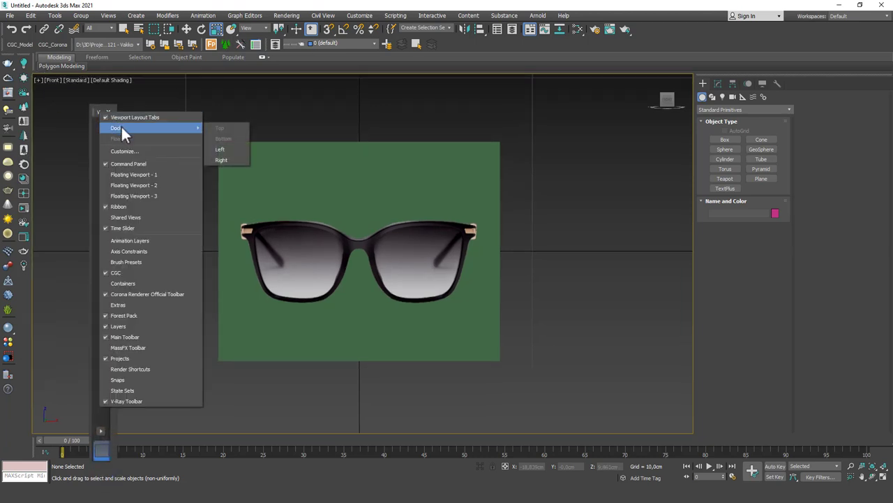
left_click(226, 152)
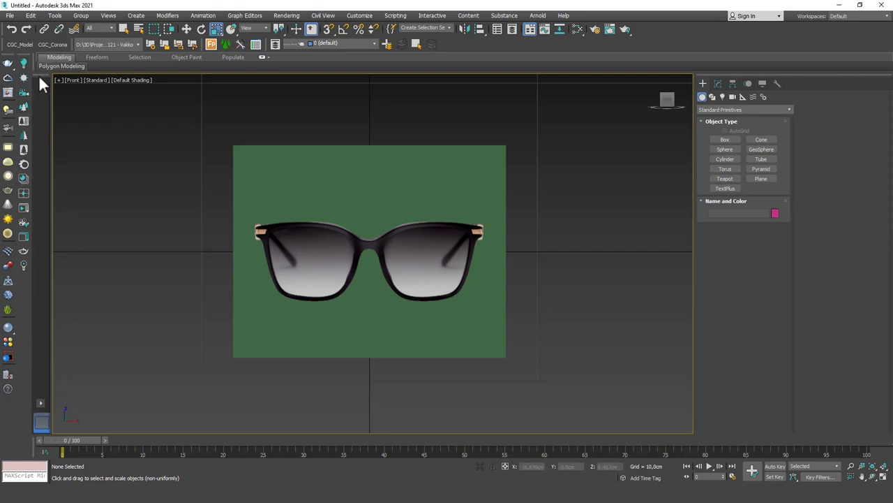
left_click_drag(40, 77, 35, 110)
- Add a layout with two side-by-side viewports, and turn the Front one into a shaded Perspective view framing the sunglasses
left_click(40, 404)
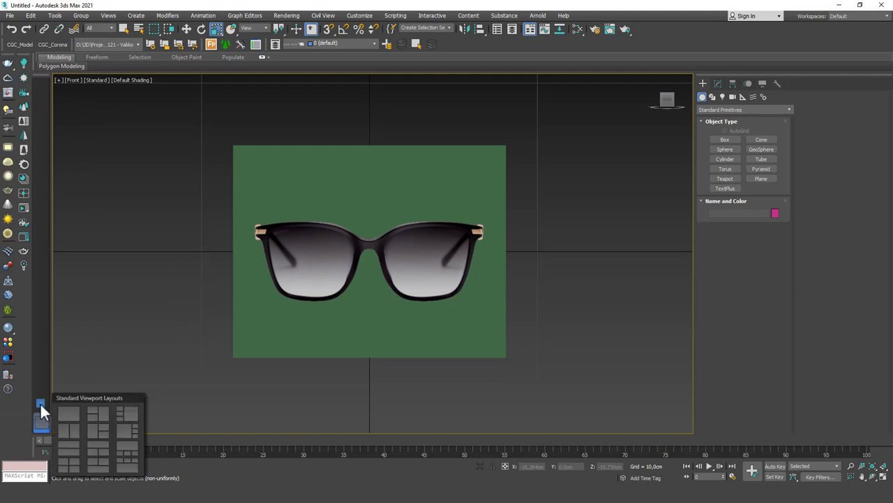
left_click(70, 427)
left_click(447, 243)
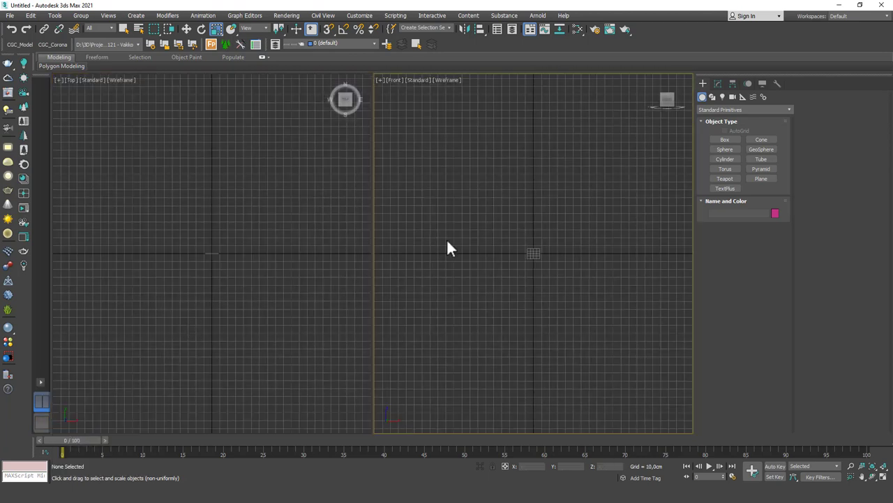
key("p")
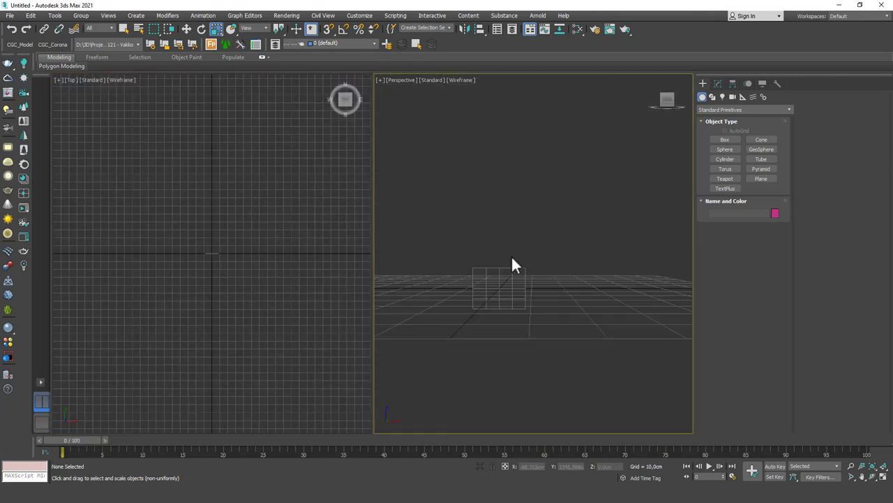
key("F3")
scroll(501, 282, "up", 8)
scroll(544, 243, "down", 2)
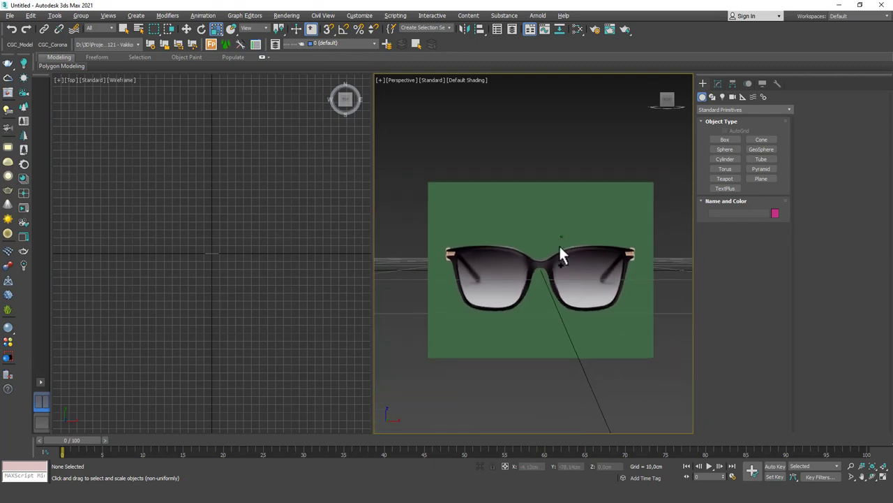
middle_click_drag(553, 243, 553, 243)
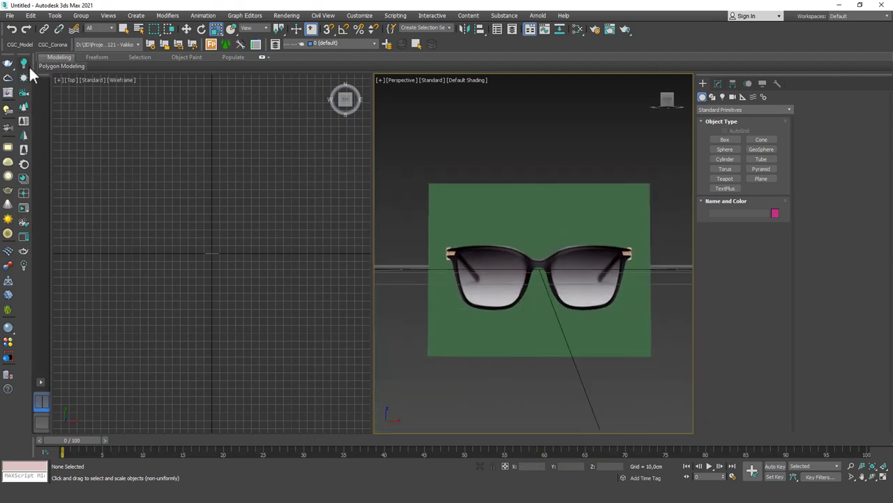
- Create a Corona camera from the Perspective view, and show the Top viewport as a shaded, orbited orthographic view
left_click(23, 223)
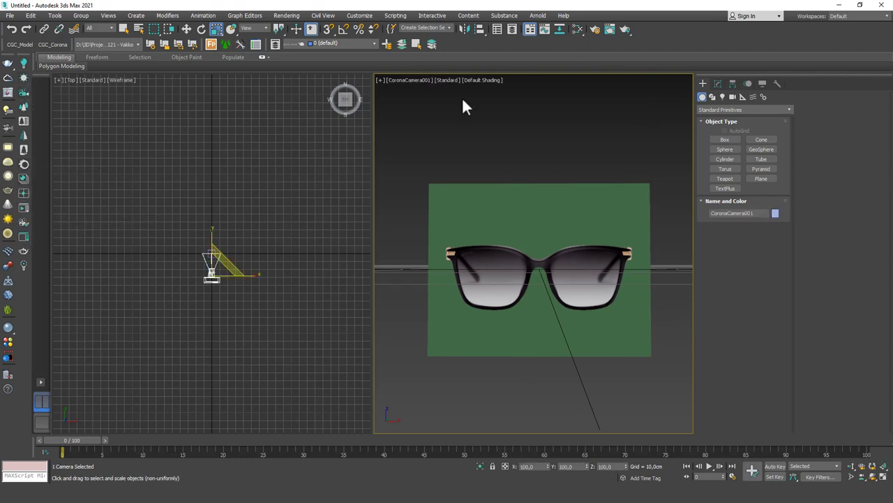
left_click(267, 209)
mouse_move(252, 231)
middle_mouse_down("alt")
mouse_move(199, 289)
mouse_move(259, 218)
mouse_move(254, 211)
middle_mouse_up("alt")
key("F3")
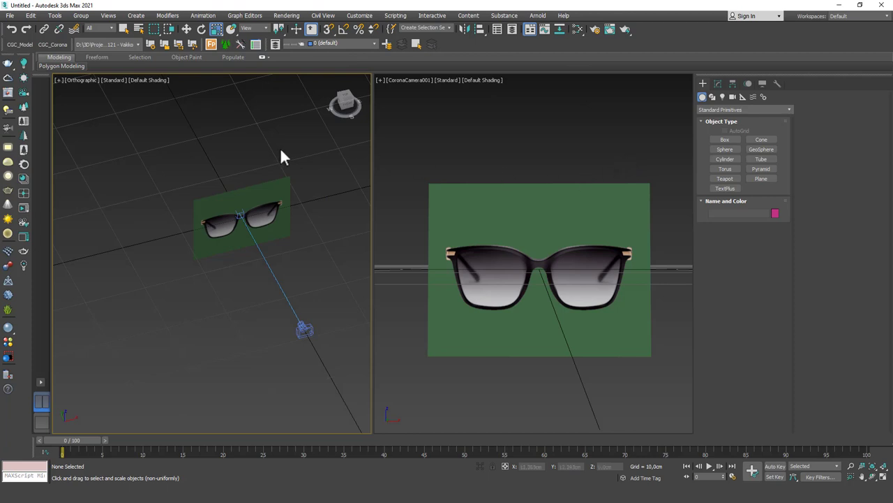
left_click(419, 134)
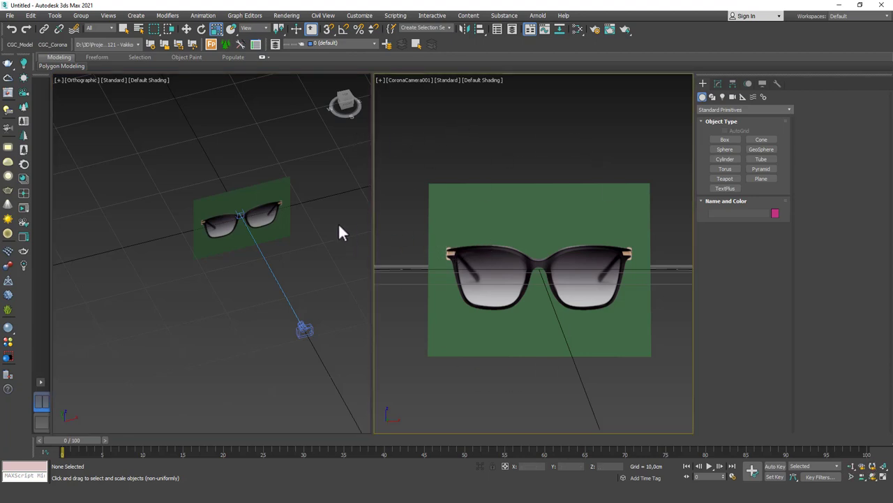
- Draw a plane about 1.25 cm wide and 0.22 cm long on the right-hand lens's upper rim in the Front view
scroll(222, 254, "up", 3)
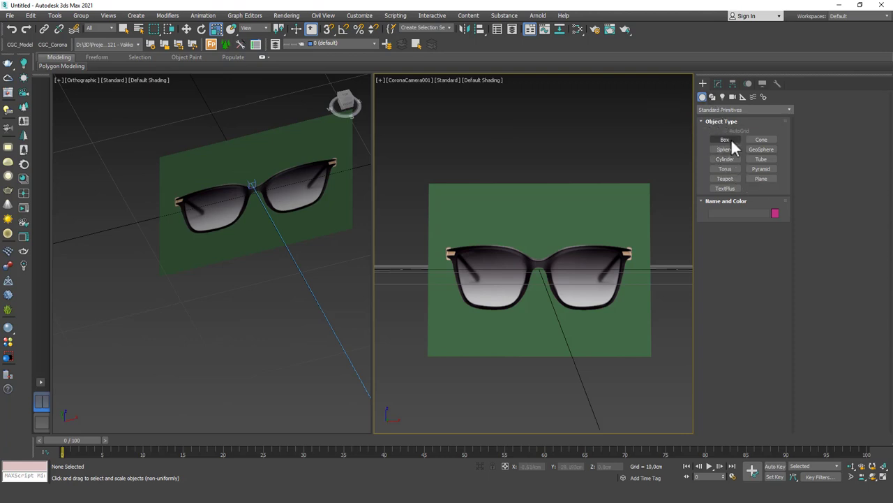
left_click(715, 109)
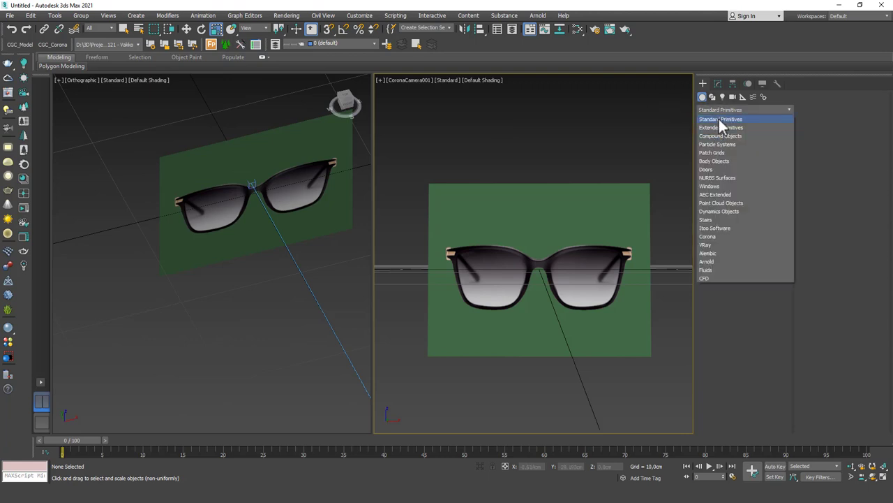
left_click(719, 119)
left_click(761, 179)
key("f")
scroll(278, 241, "up", 5)
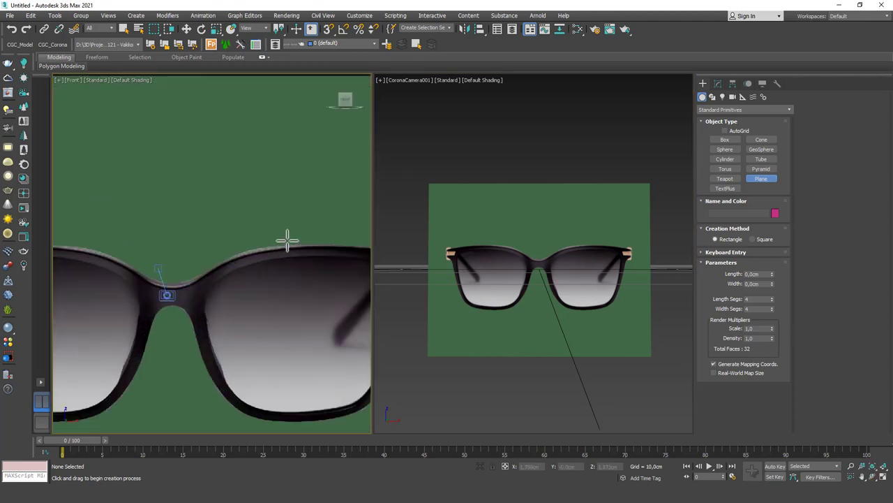
scroll(278, 241, "up", 2)
left_click_drag(269, 251, 335, 261)
key("r")
middle_click_drag(335, 261, 286, 248)
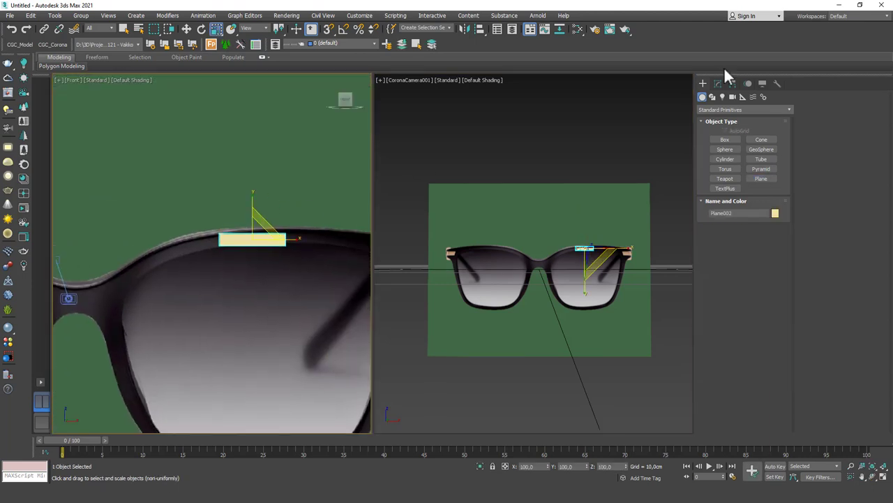
- Set the new plane's length and width segments to 1, and apply an Edit Poly modifier
left_click(718, 83)
right_click(772, 257)
key("Escape")
right_click(772, 254)
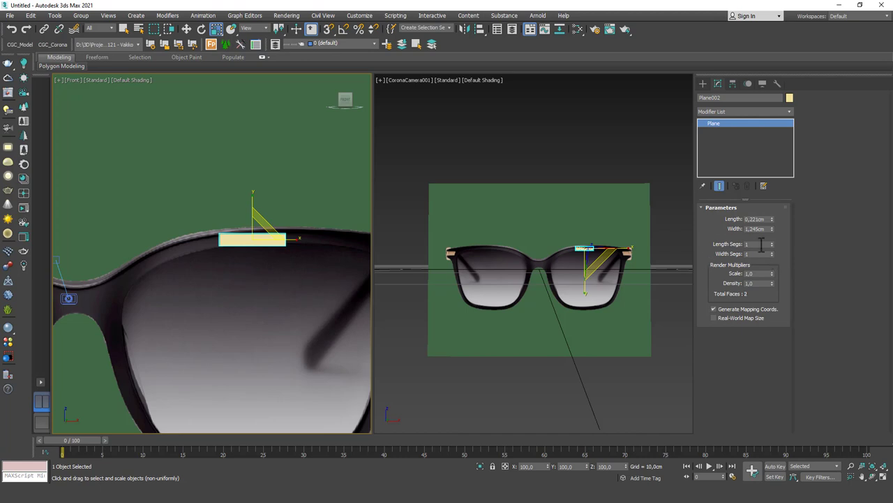
left_click(739, 111)
left_click(728, 146)
- Move the plane's outer end edge up so the strip follows the slope of the upper rim
scroll(209, 241, "up", 2)
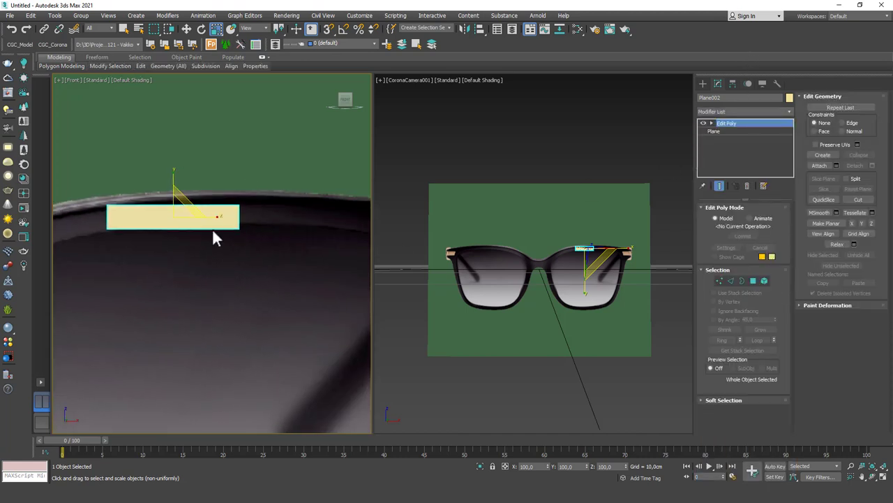
key("2")
left_click(242, 218)
key("w")
key("F3")
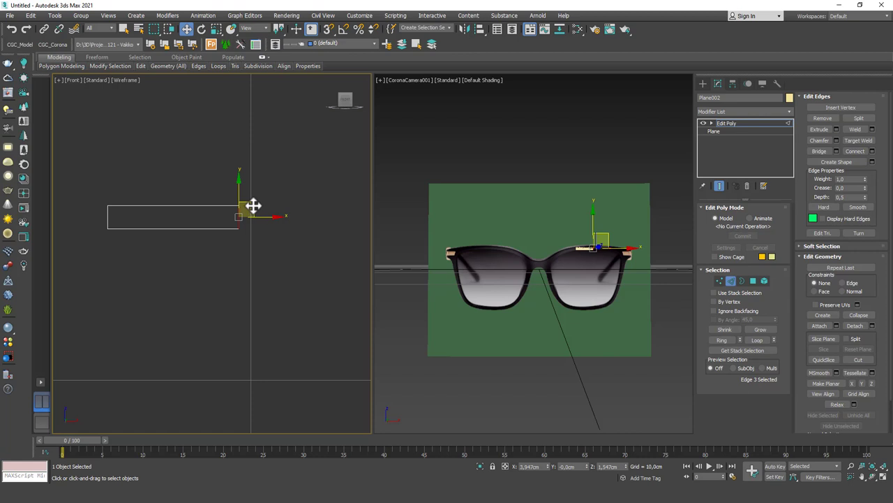
key("F3")
left_click_drag(253, 205, 256, 195)
scroll(191, 194, "down", 1)
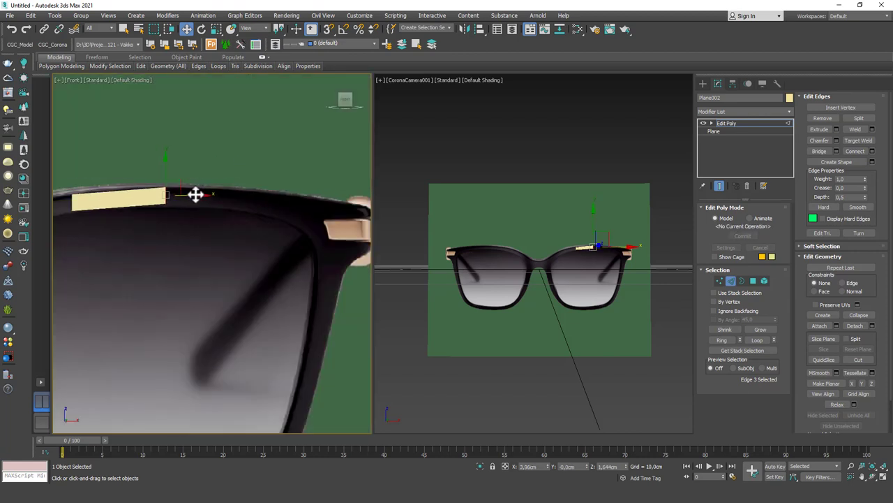
- Extend the strip's outer end edge in two segments along the upper rim to the hinge, aligning its vertices to the frame
middle_click_drag(191, 194, 172, 186)
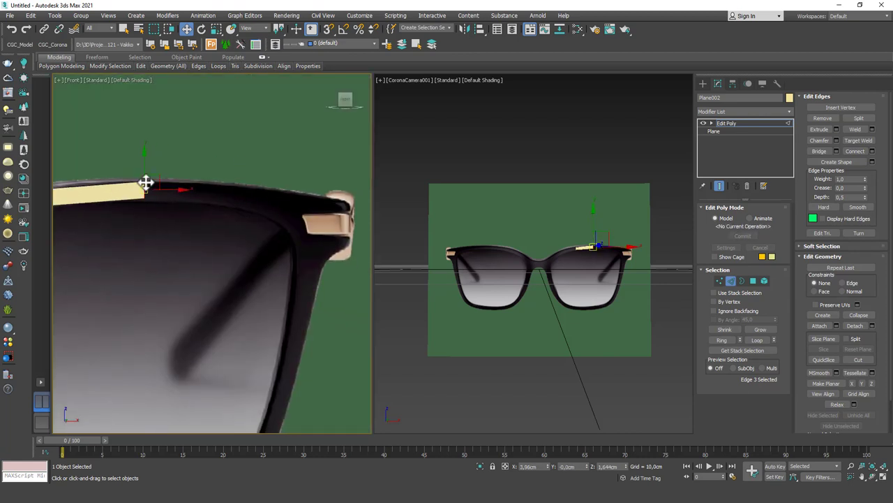
left_click_drag(160, 180, 363, 196, "shift")
key("e")
key("w")
key("1")
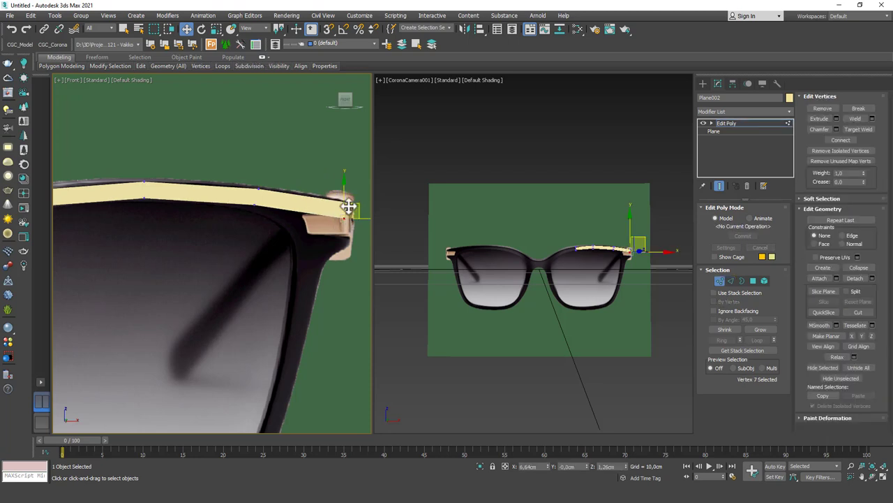
- Extend the lower edge of the strip's last segment down over the hinge, and move the new outer vertex onto the frame's outline
key("2")
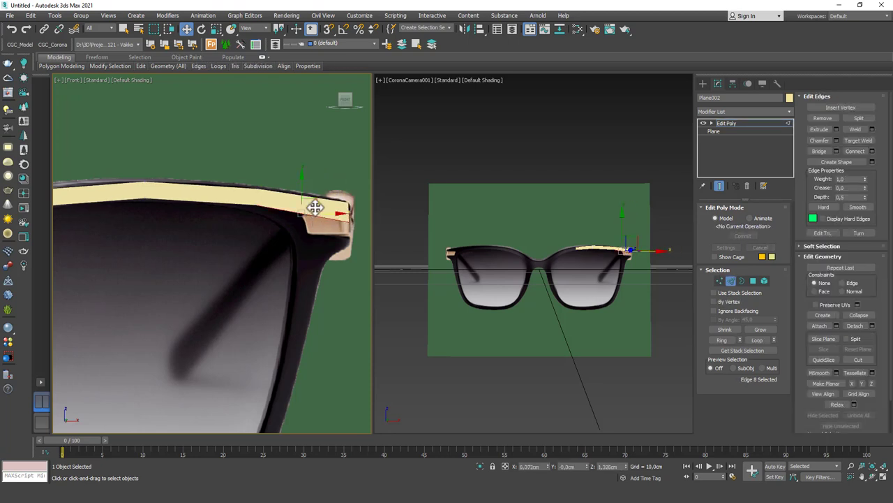
left_click_drag(315, 196, 353, 233, "shift")
middle_click_drag(310, 255, 248, 242)
key("1")
left_click_drag(335, 225, 294, 215)
middle_click_drag(273, 222, 234, 215, "alt")
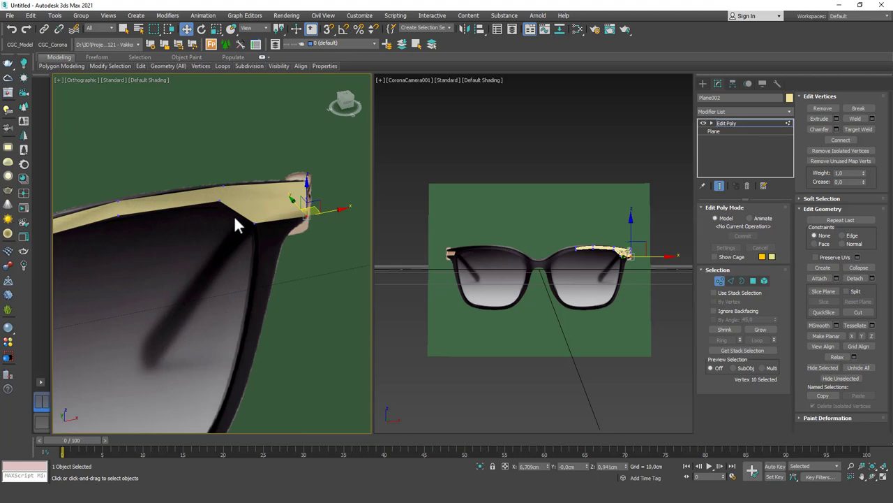
- Examine how the strip follows the frame from angled perspective views, deselect its vertices, and restore the camera view
mouse_move(281, 245)
middle_mouse_down("alt")
mouse_move(207, 225)
mouse_move(167, 242)
mouse_move(281, 254)
middle_mouse_up("alt")
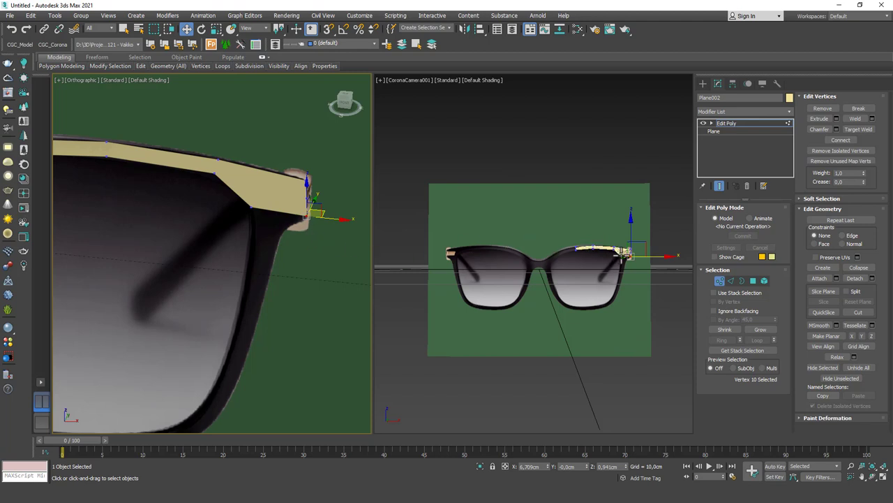
key("p")
middle_click_drag(581, 256, 544, 266, "alt")
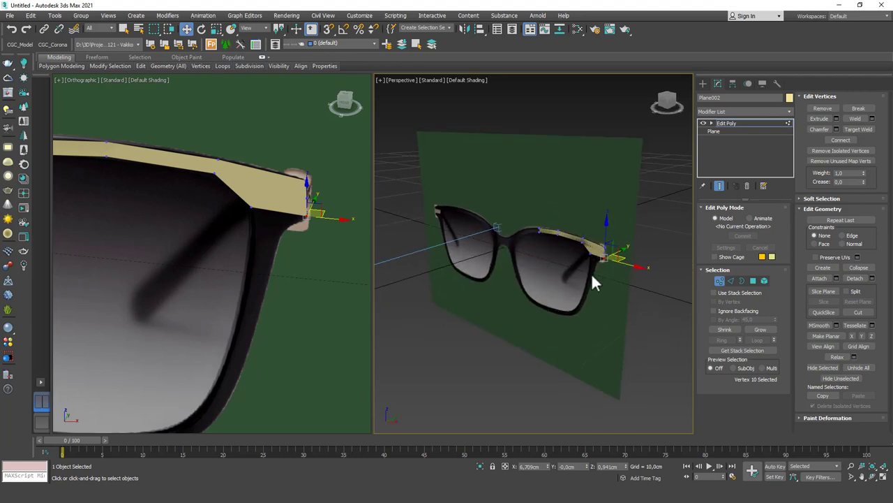
middle_click_drag(207, 228, 237, 209, "alt")
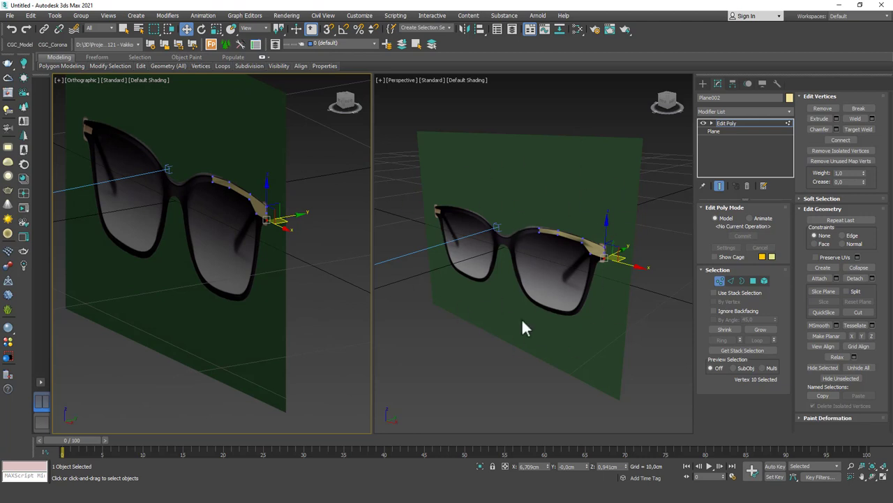
left_click(489, 262)
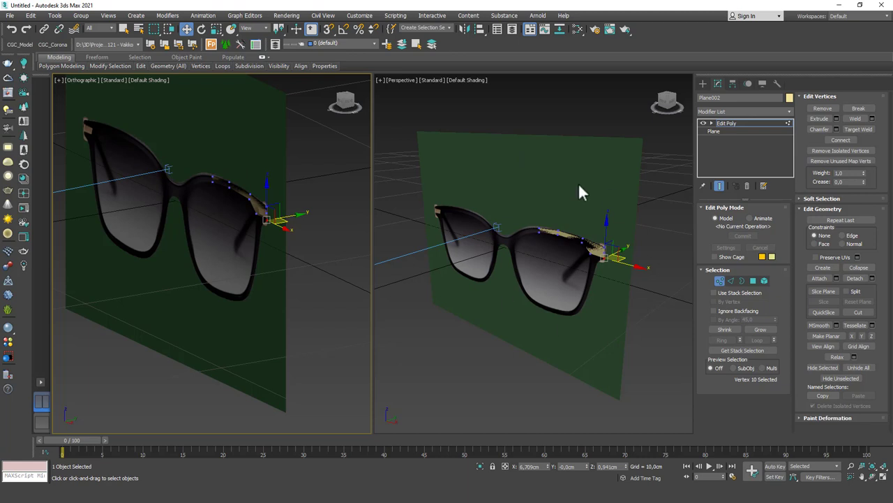
left_click(517, 148)
key("c")
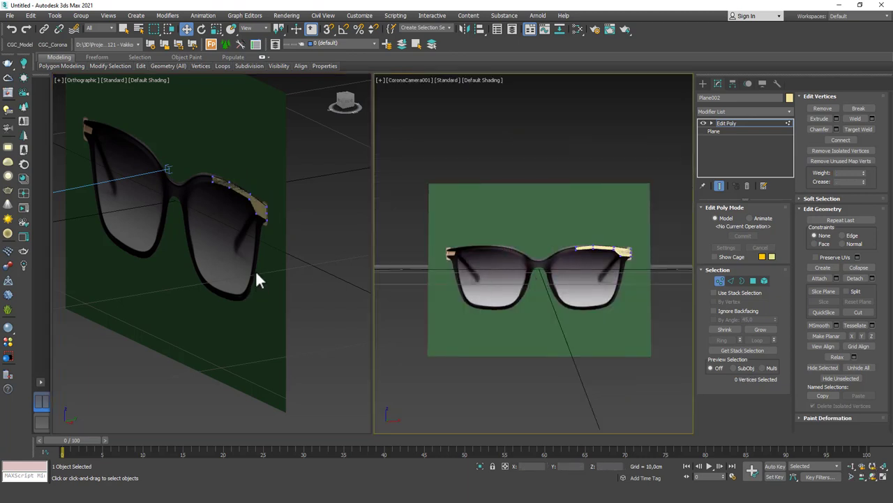
- Add a three-small-one-large viewport layout and a one-large-two-stacked layout, and return to the two-column layout
left_click(41, 382)
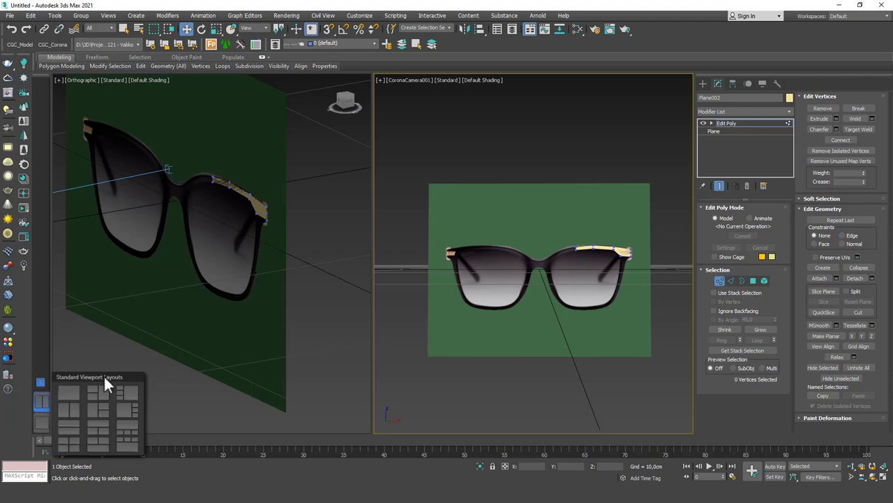
left_click(129, 390)
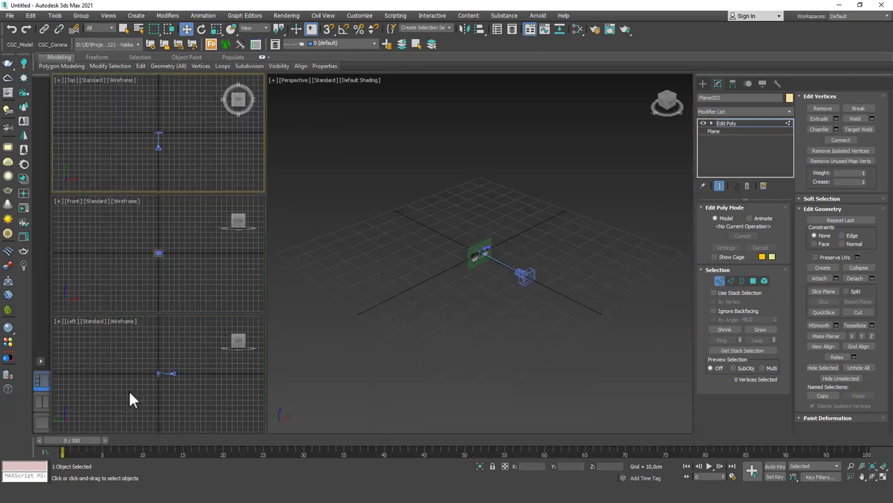
left_click(40, 361)
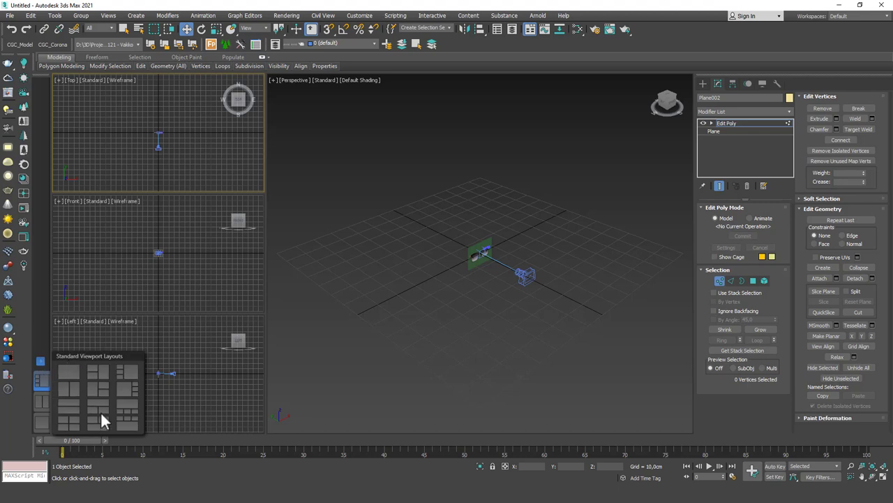
left_click(98, 389)
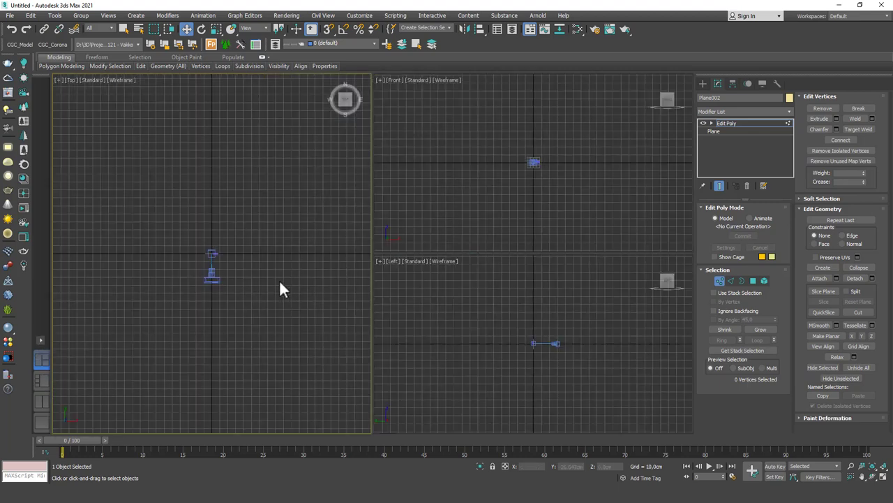
left_click(41, 401)
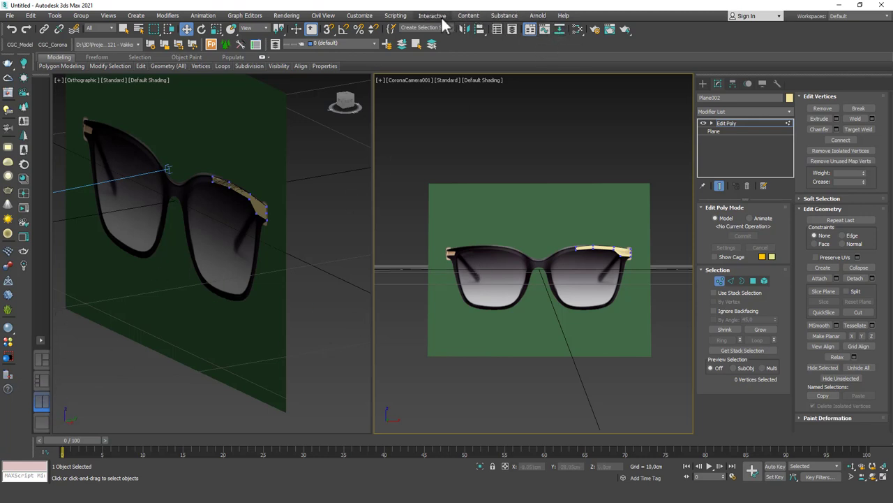
- Open Floating Viewport - 1, enlarge it around the glasses, reposition it over the workspace, and close it
right_click(479, 45)
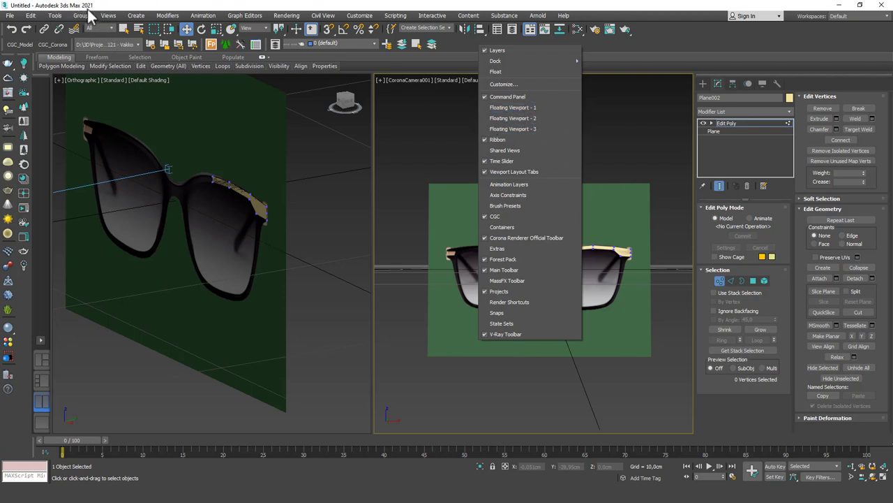
left_click(534, 109)
left_click_drag(249, 70, 542, 80)
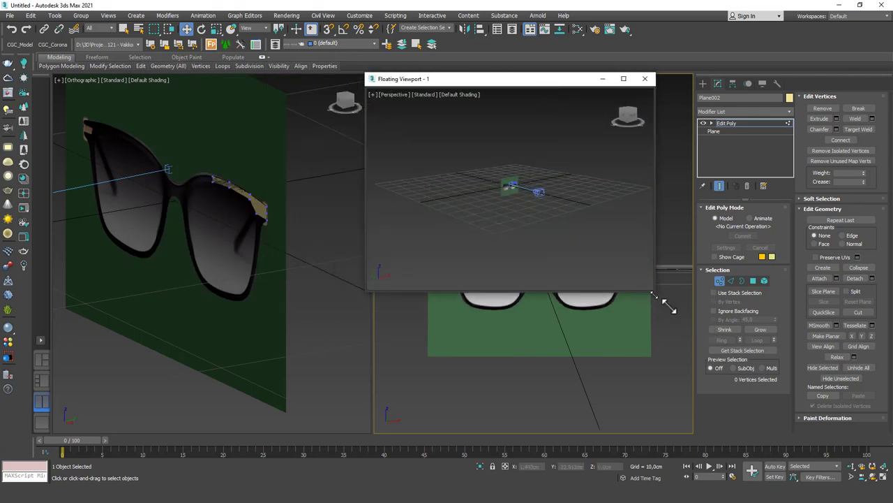
left_click_drag(654, 294, 712, 324)
scroll(498, 235, "up", 8)
scroll(558, 207, "up", 10)
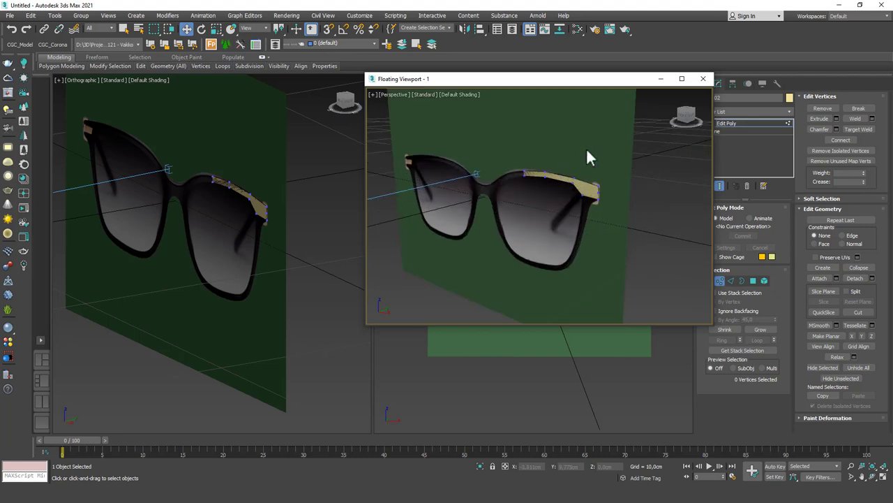
left_click_drag(551, 79, 447, 148)
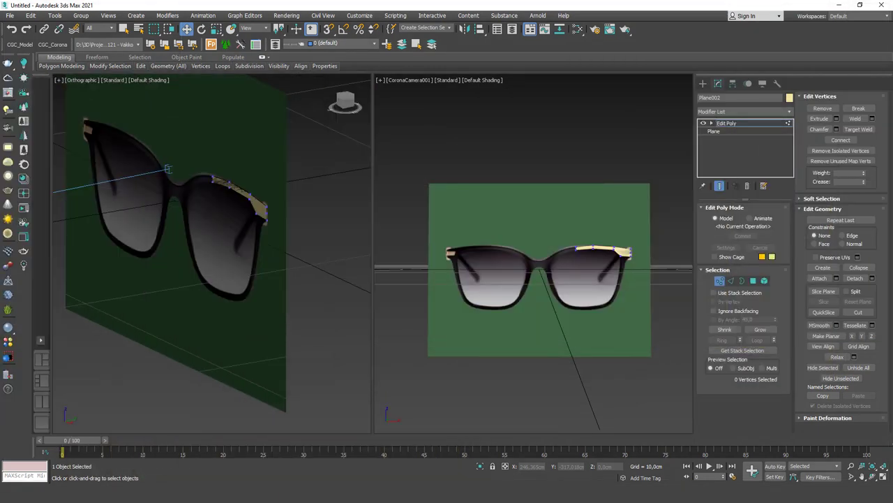
left_click_drag(21, 146, 259, 121)
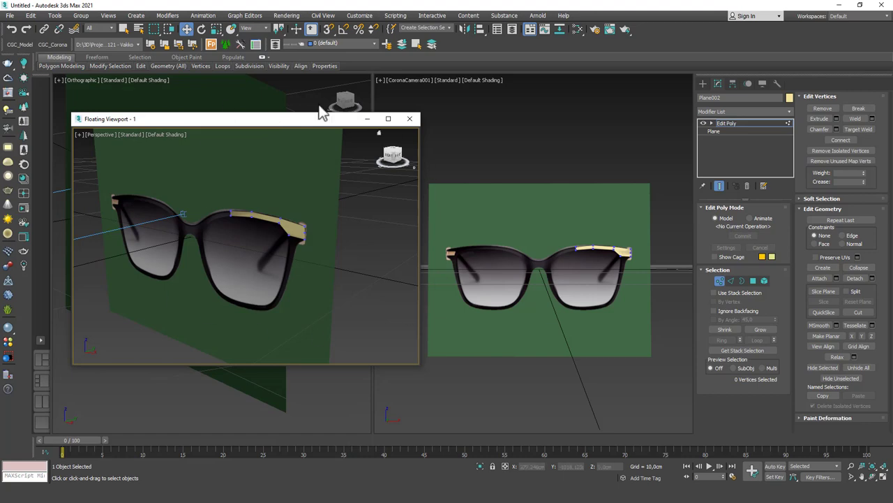
left_click(410, 119)
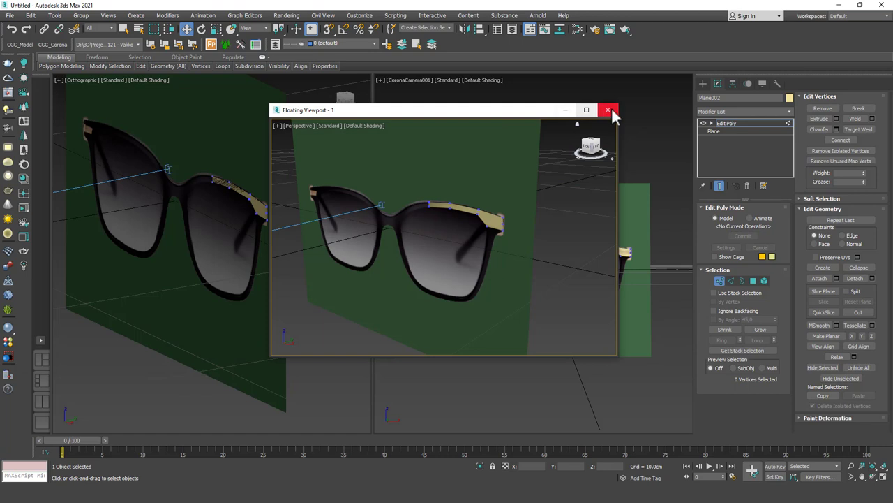
left_click(611, 107)
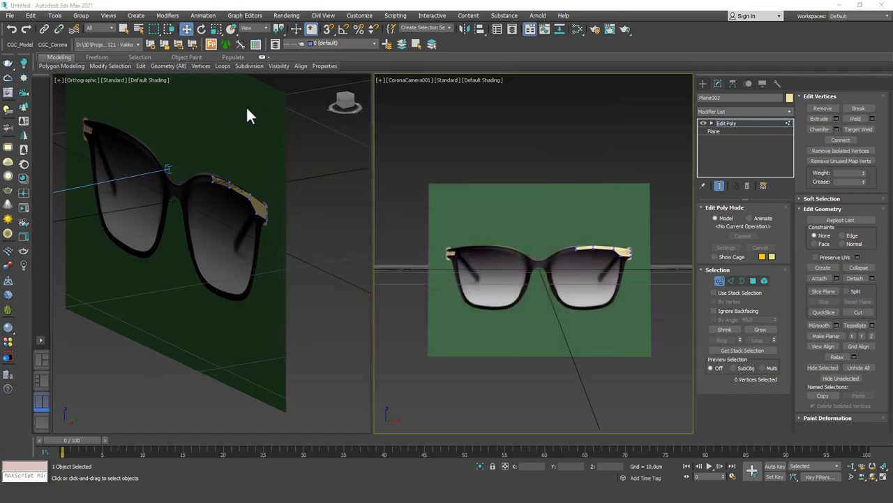
- Leave the strip's vertex editing level and deselect the strip
left_click(733, 123)
left_click(592, 122)
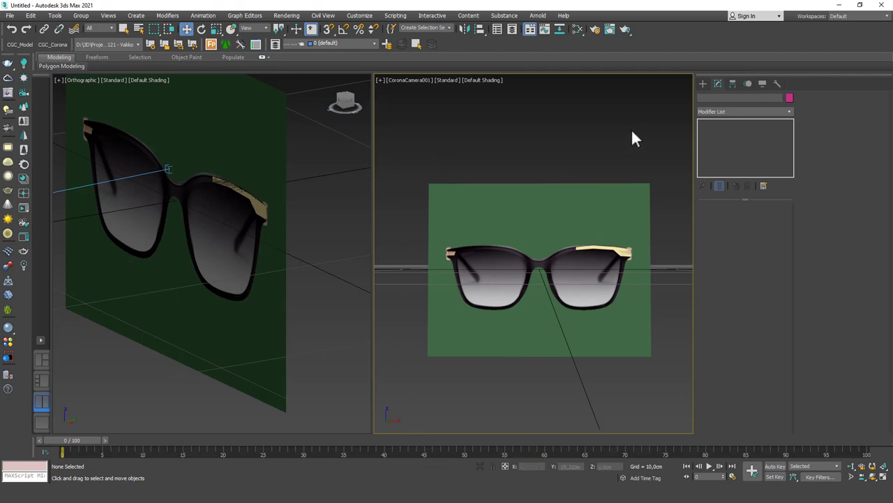
left_click(305, 192)
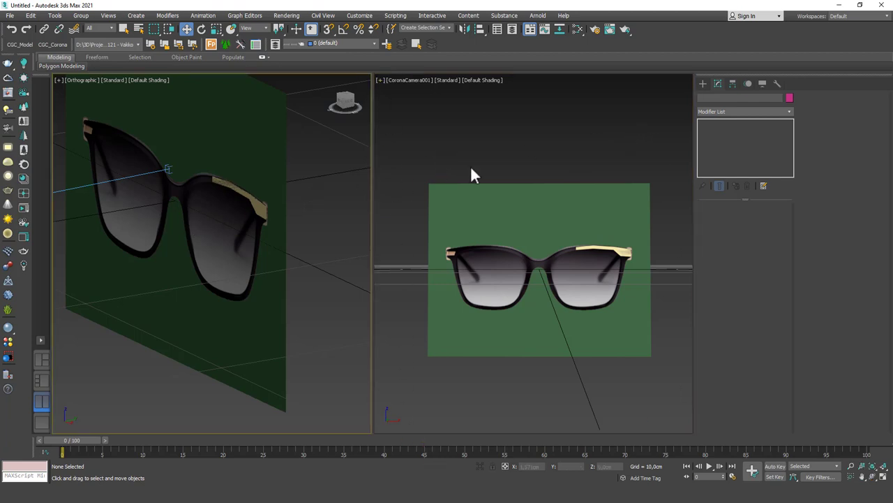
left_click(506, 151)
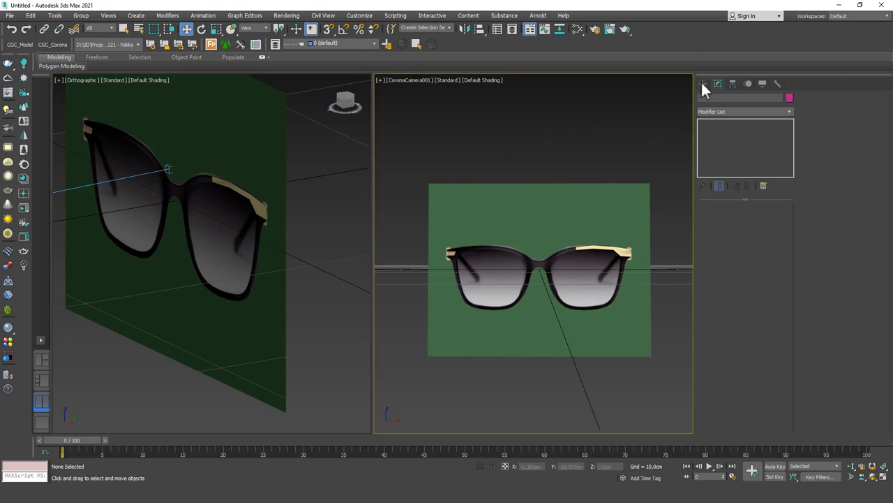
- Create a CoronaMtl material, assign it to the upper rim strip, and close the material editor
left_click(628, 253)
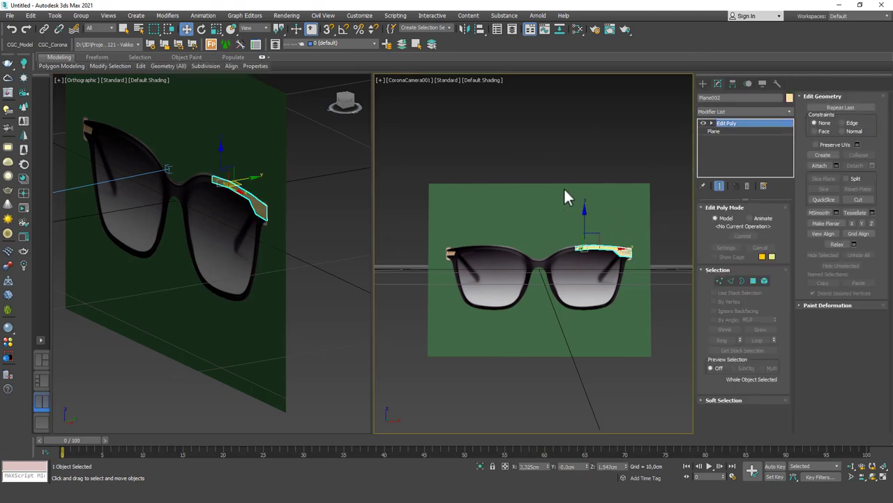
key("m")
right_click(552, 187)
mouse_move(579, 192)
mouse_move(670, 213)
left_click(754, 240)
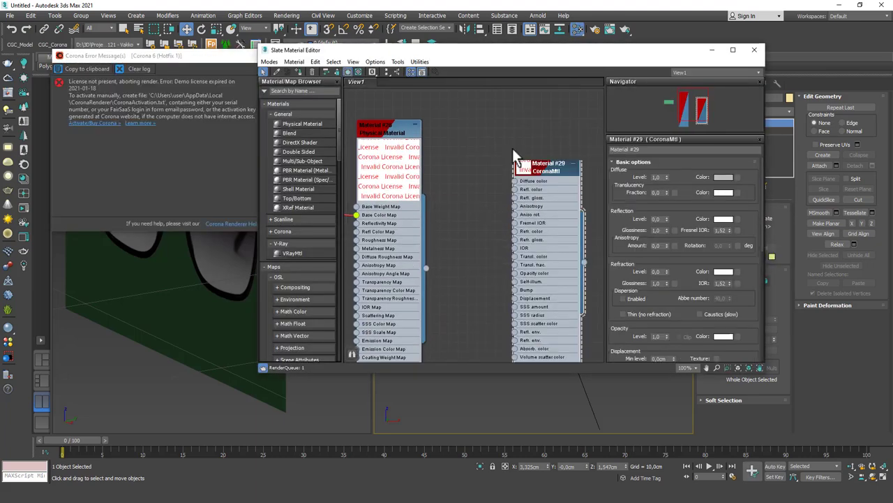
left_click(753, 50)
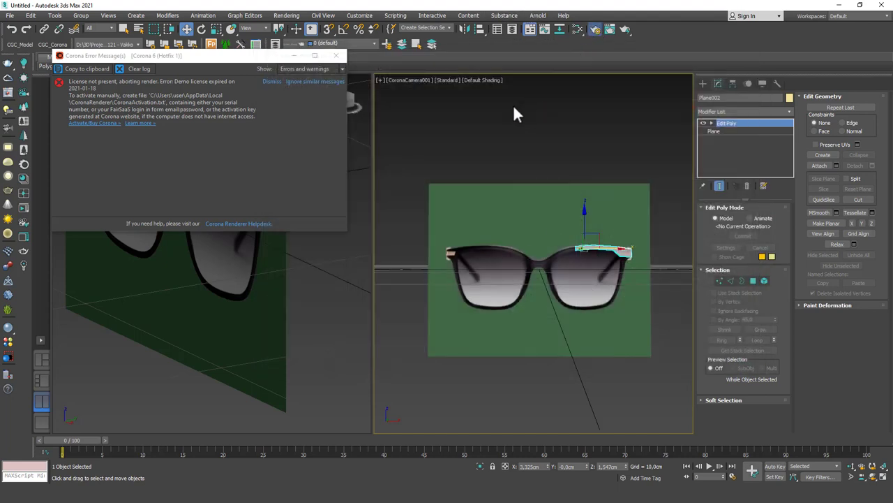
- Dismiss the Corona error messages, and lock the view to render to CoronaCamera001 in the render setup
key("F10")
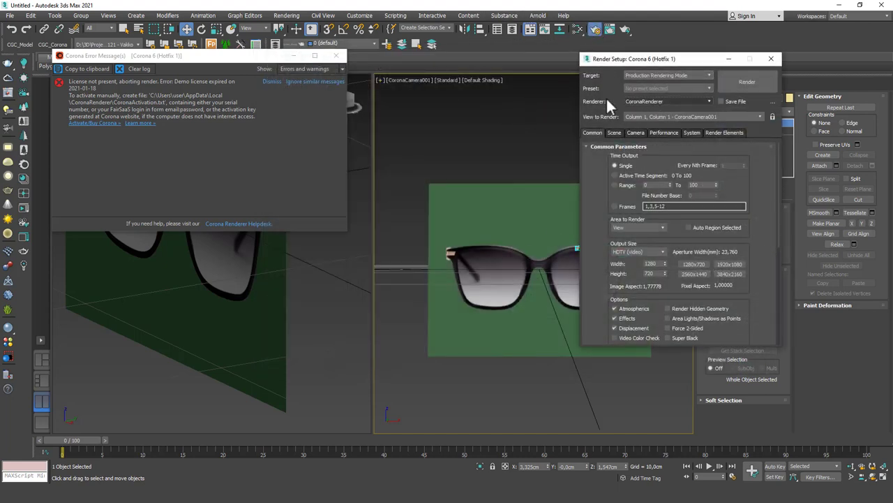
left_click(335, 55)
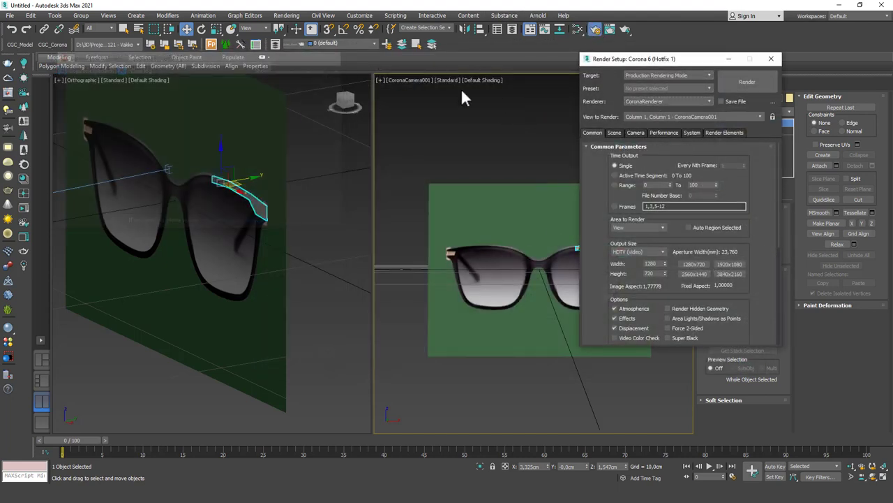
left_click(597, 28)
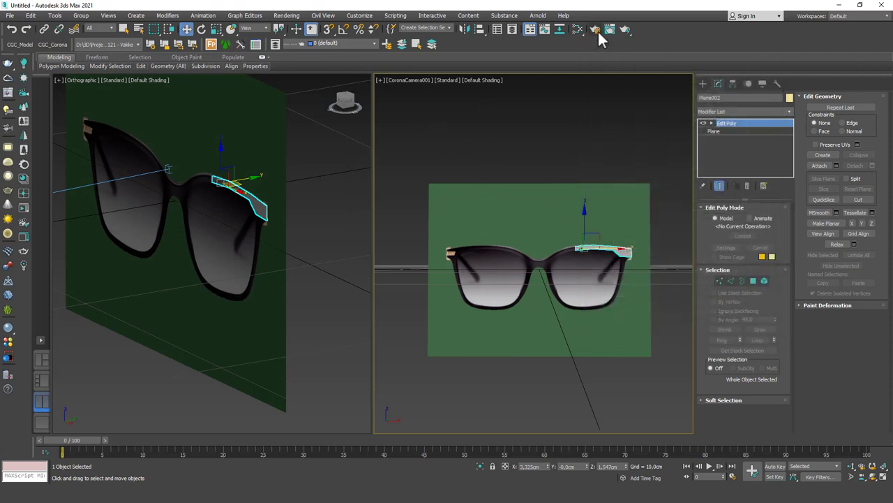
key("F10")
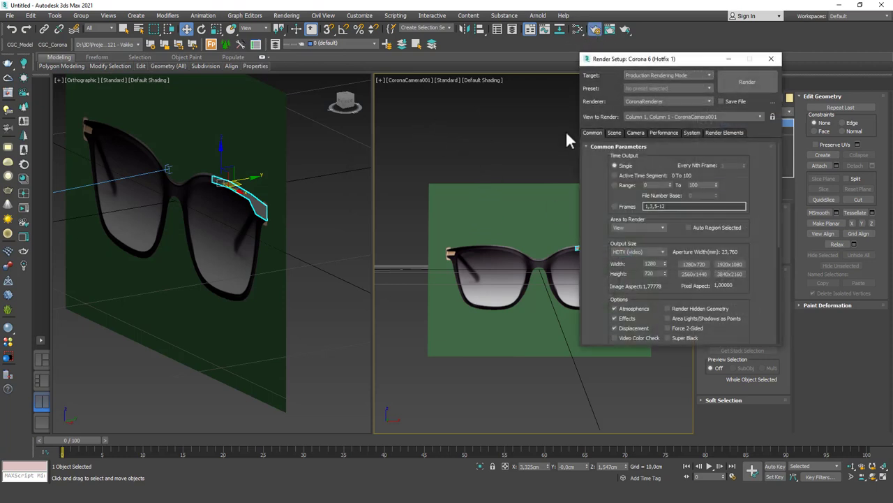
left_click(448, 119)
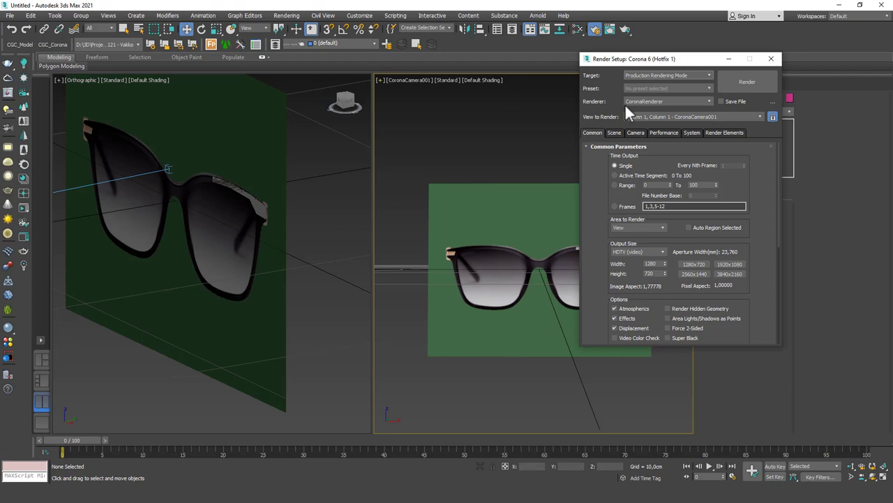
left_click(313, 132)
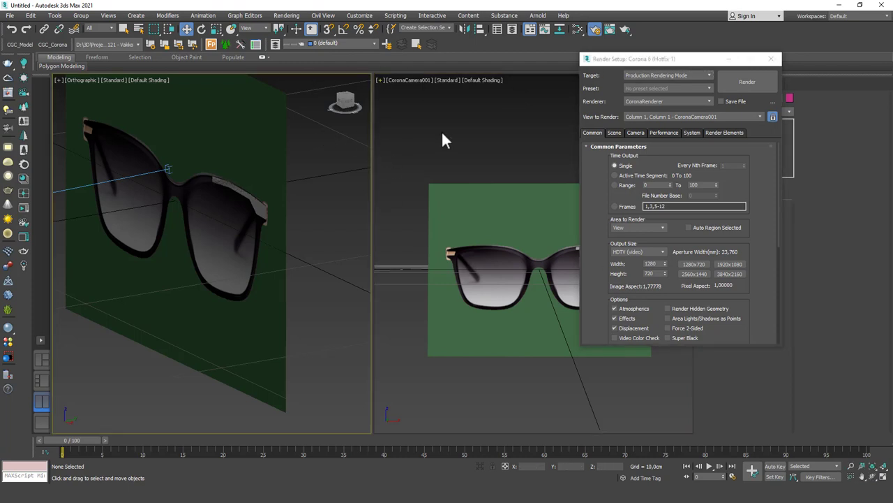
left_click(486, 187)
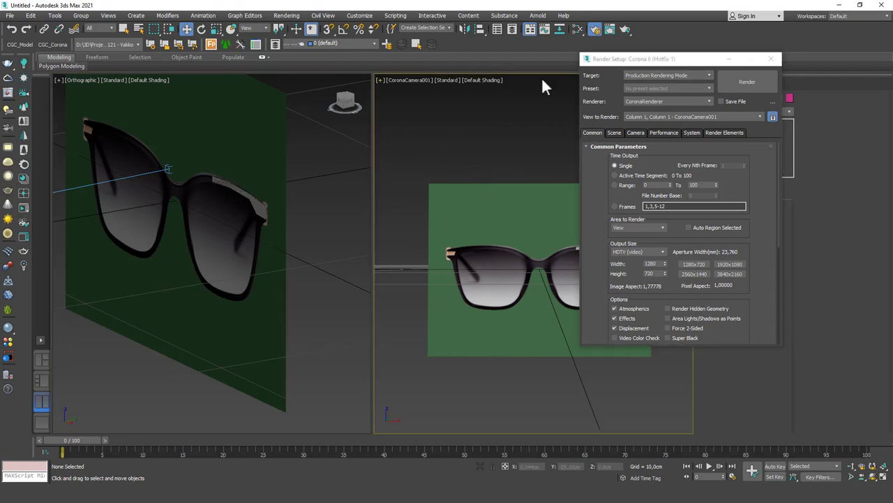
left_click(772, 59)
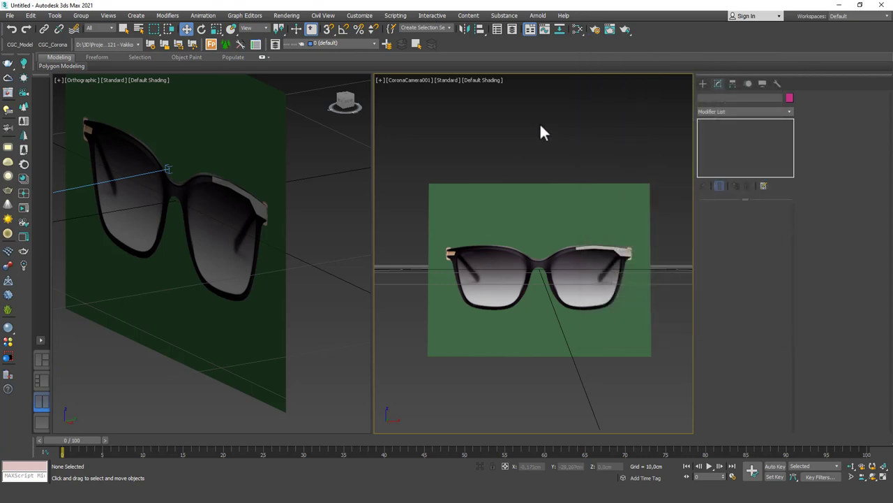
- Set the environment background color to white
key("8")
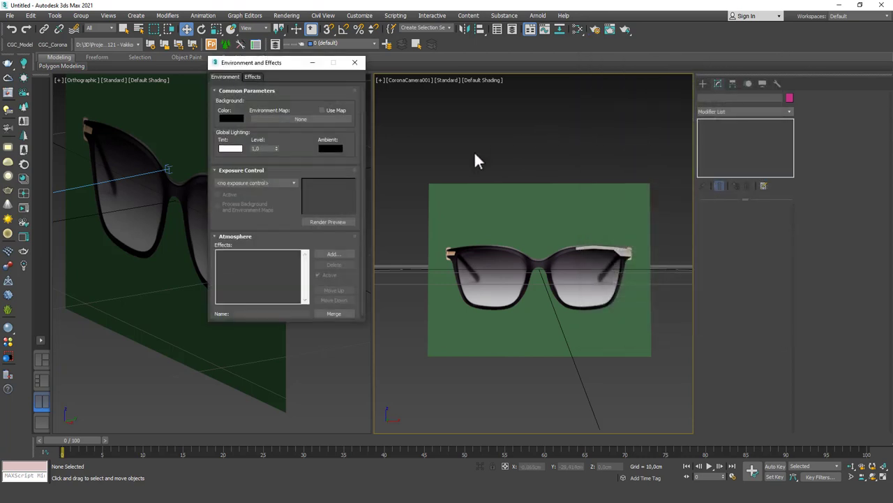
left_click(231, 118)
left_click_drag(265, 113, 268, 133)
left_click(342, 142)
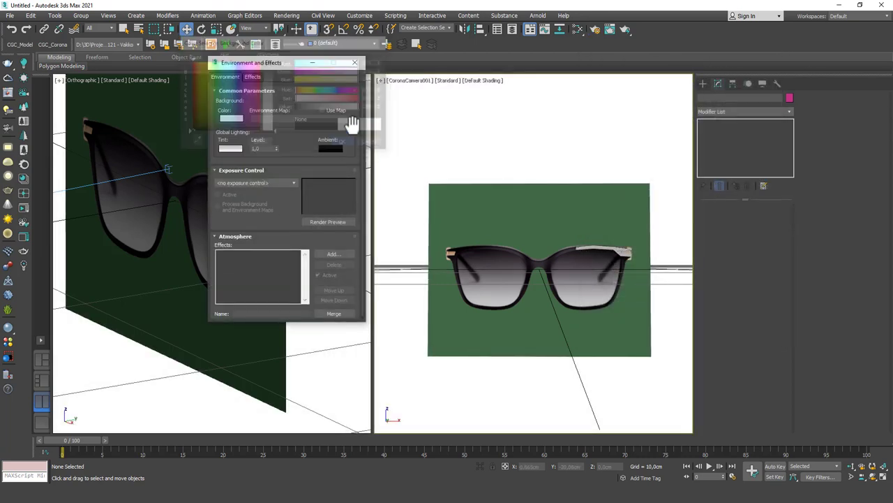
left_click(361, 62)
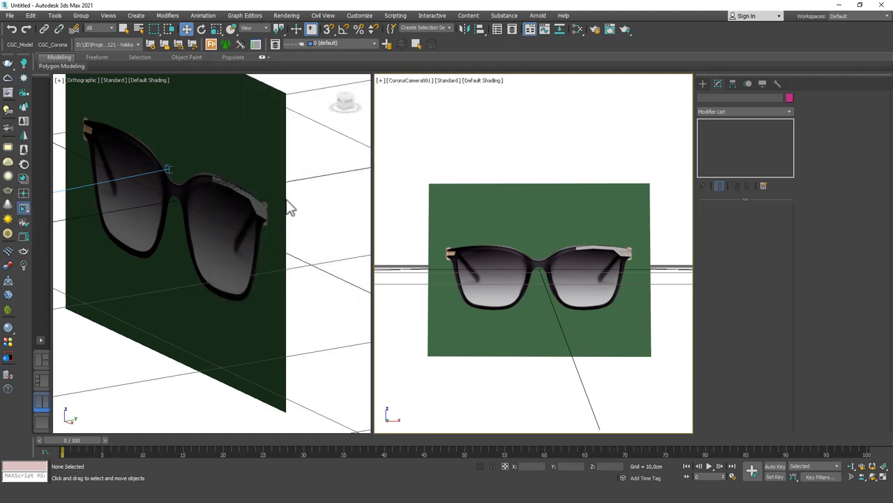
- Start the interactive Corona render and activate the 45-day demo license
left_click(29, 208)
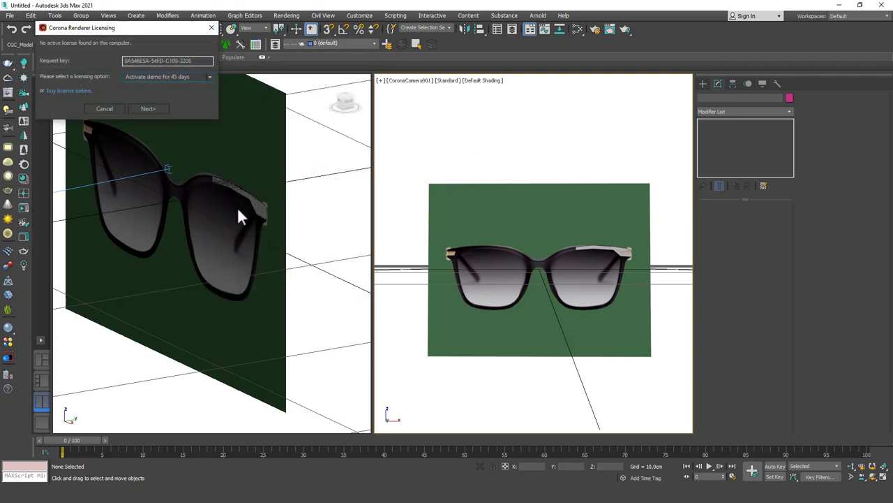
left_click(150, 111)
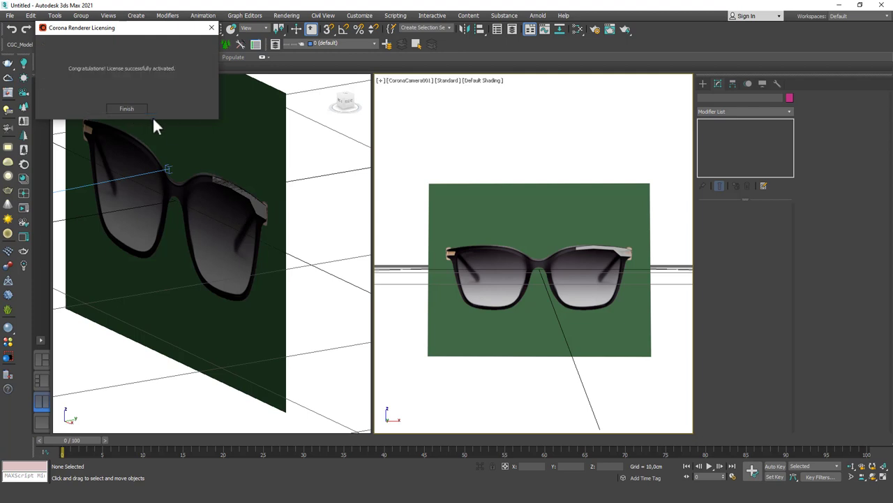
left_click(124, 108)
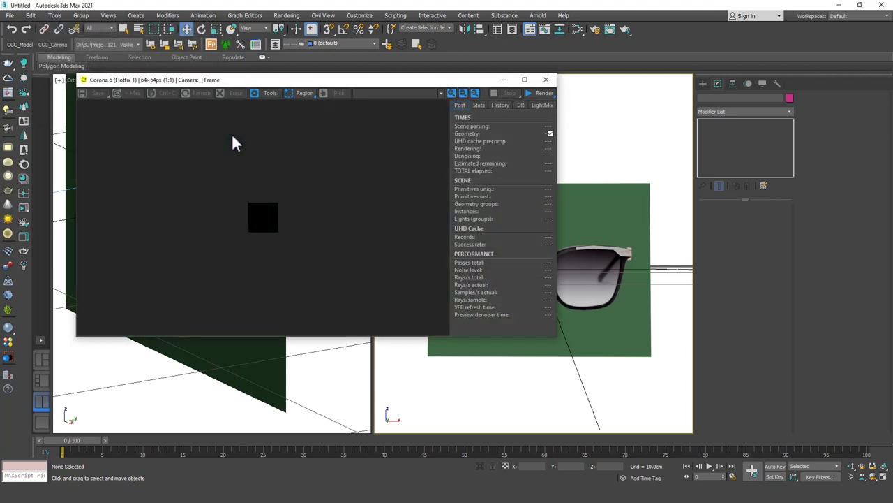
- Reposition the Corona render window so the orthographic view of the glasses is uncovered
left_click_drag(297, 80, 339, 37)
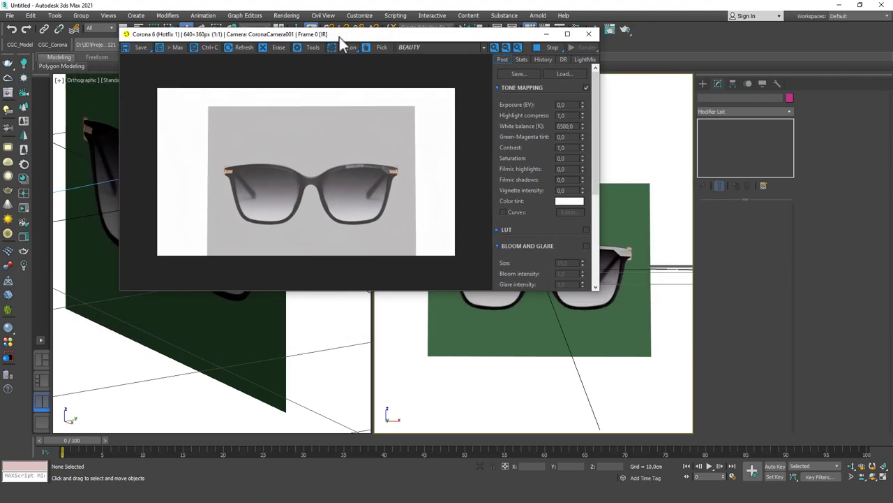
left_click(340, 342)
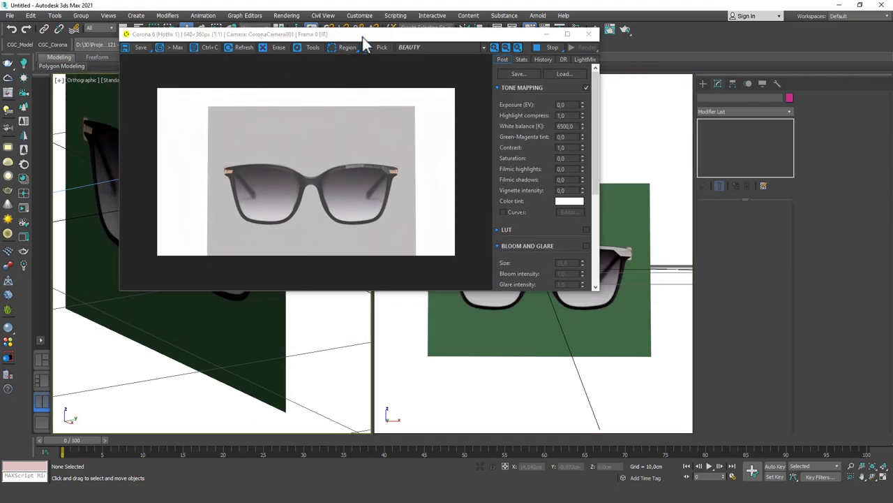
left_click_drag(362, 37, 524, 34)
mouse_move(278, 211)
middle_mouse_down("alt")
mouse_move(185, 224)
mouse_move(251, 241)
mouse_move(167, 222)
mouse_move(266, 215)
middle_mouse_up("alt")
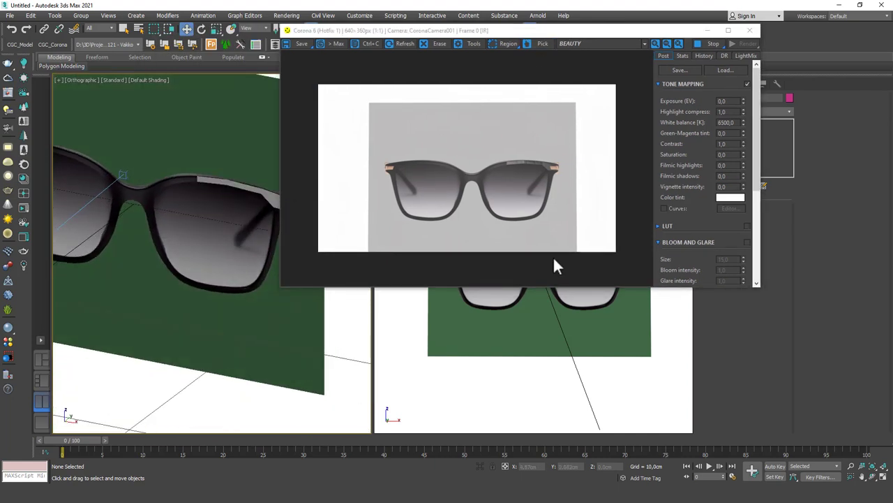
left_click(606, 349)
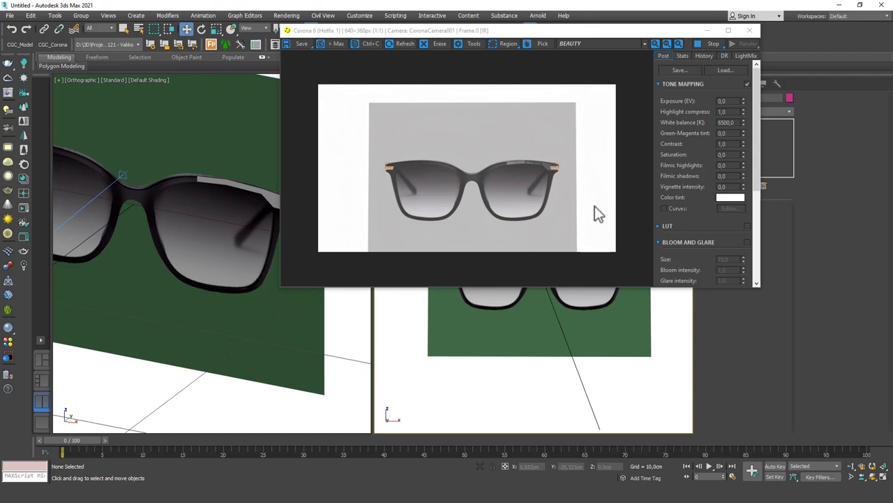
right_click(188, 197)
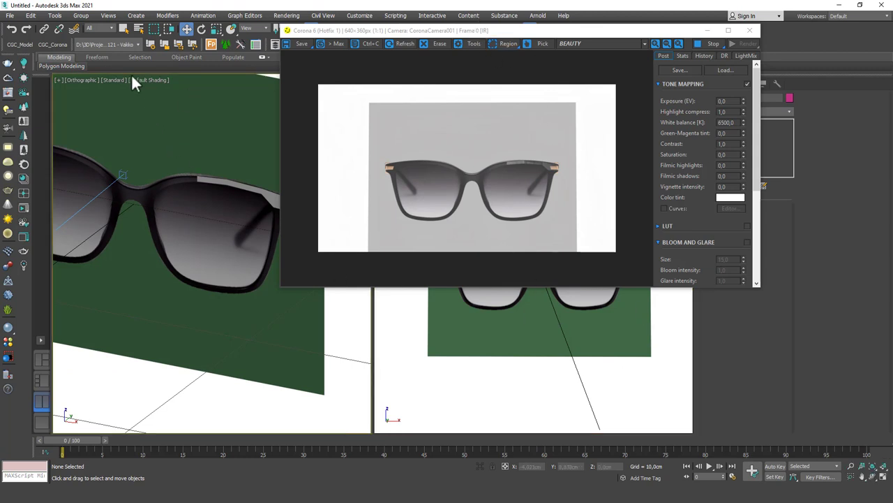
left_click_drag(358, 33, 446, 136)
- Make the reference image plane non-renderable, unfreezing its ref layer only for this change
left_click(345, 43)
left_click(233, 123)
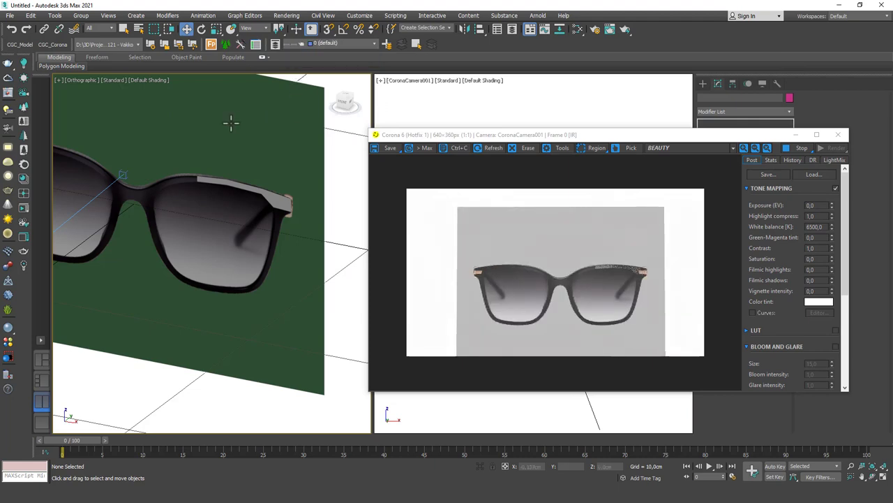
right_click(233, 123)
left_click(260, 187)
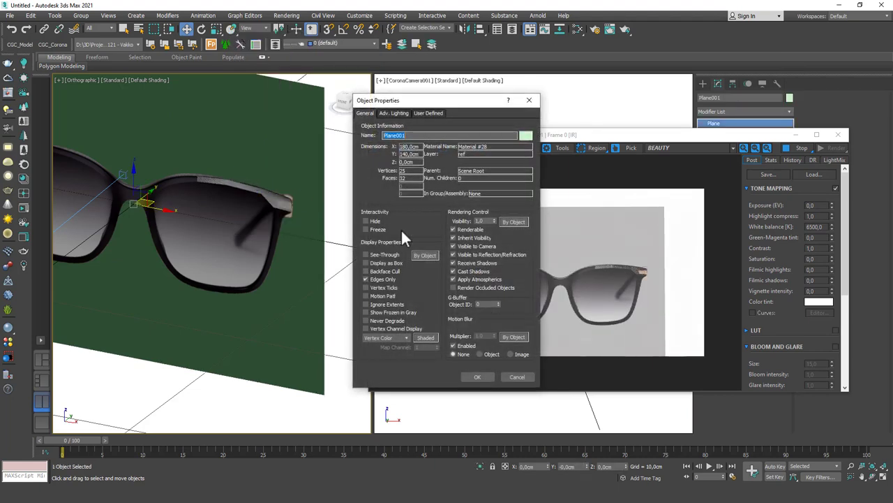
left_click(472, 227)
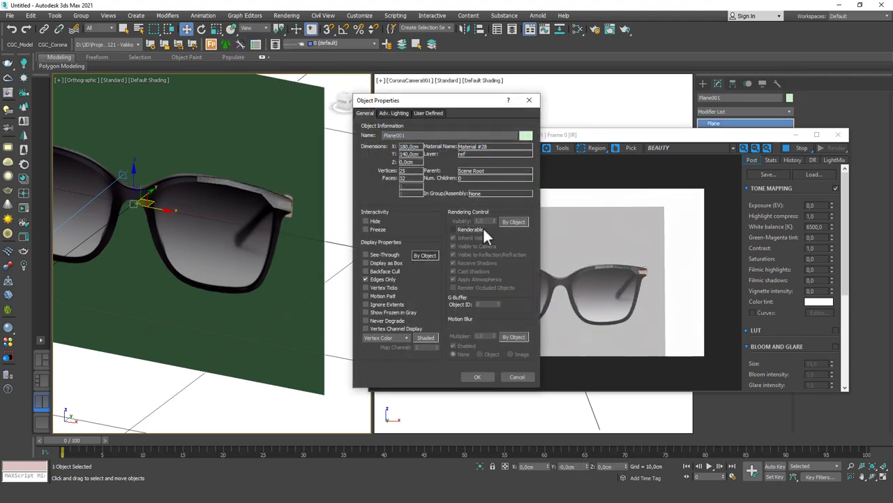
left_click(479, 376)
left_click(336, 42)
left_click(330, 57)
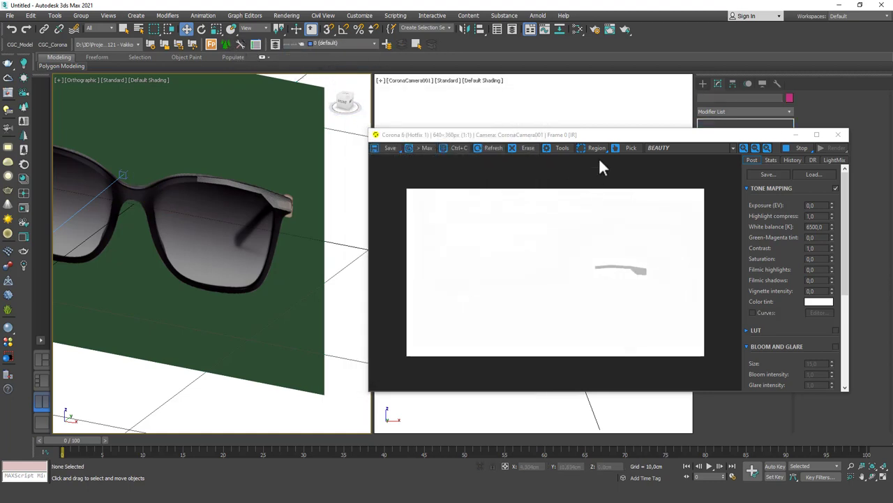
- Move the Corona render window over the camera view and enlarge it so the render fills it
left_click_drag(585, 134, 525, 113)
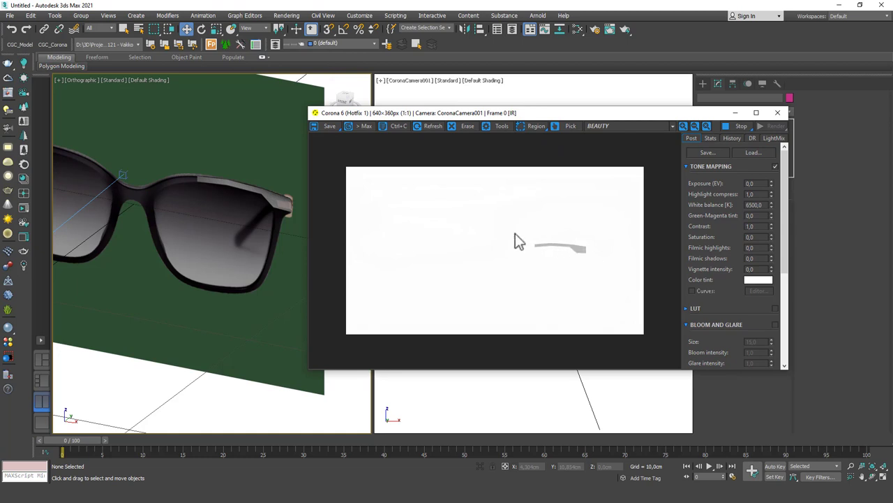
left_click_drag(469, 114, 541, 81)
left_click_drag(863, 342, 878, 337)
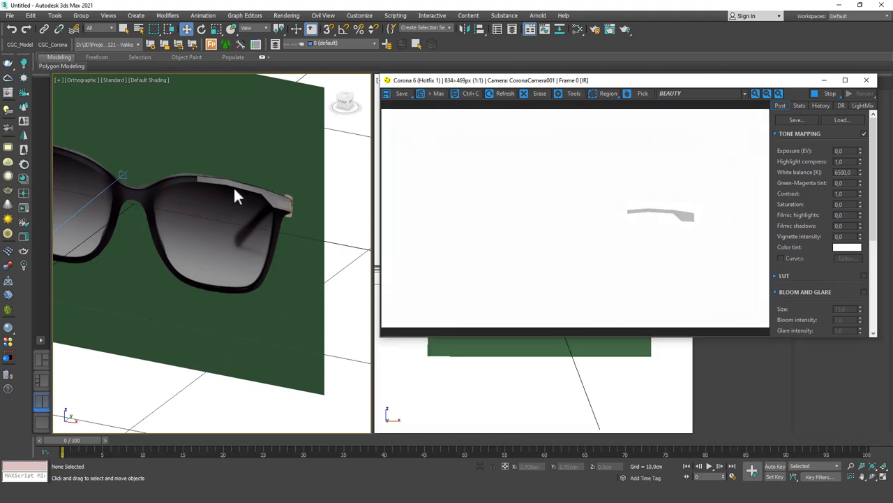
- In the front view, extend the rim strip's inner end edge by two segments along the upper frame toward the bridge
scroll(233, 197, "up", 3)
left_click(203, 216)
key("f")
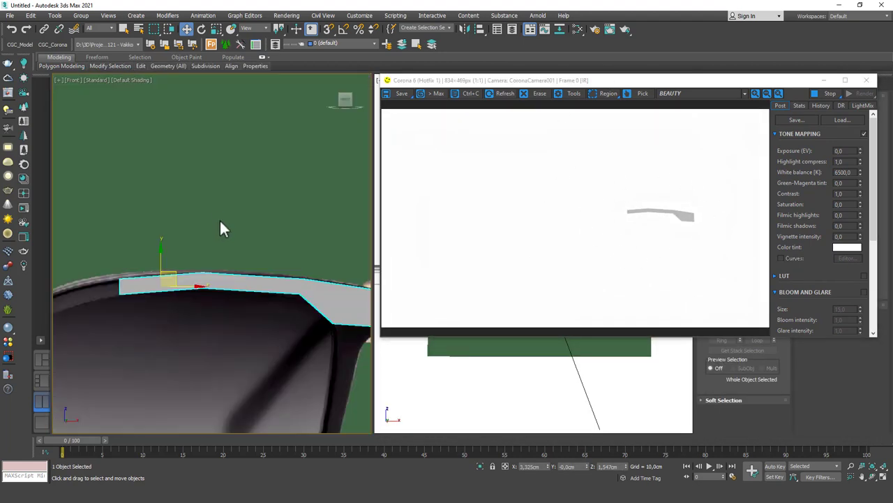
scroll(218, 216, "down", 5)
scroll(227, 253, "up", 3)
scroll(215, 255, "up", 2)
key("2")
left_click_drag(255, 231, 175, 255, "shift")
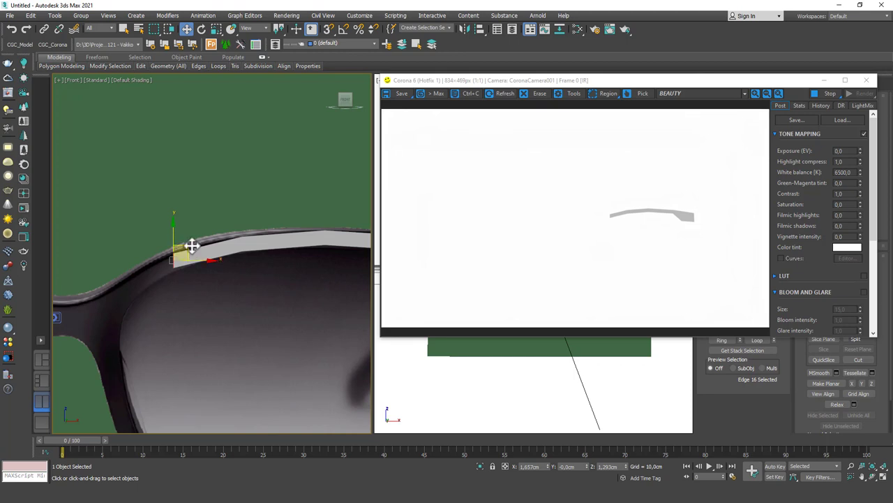
key("e")
key("w")
left_click_drag(190, 244, 114, 308, "shift")
- Extend the strip to the middle of the bridge and fit its end vertices to the bridge outline
key("1")
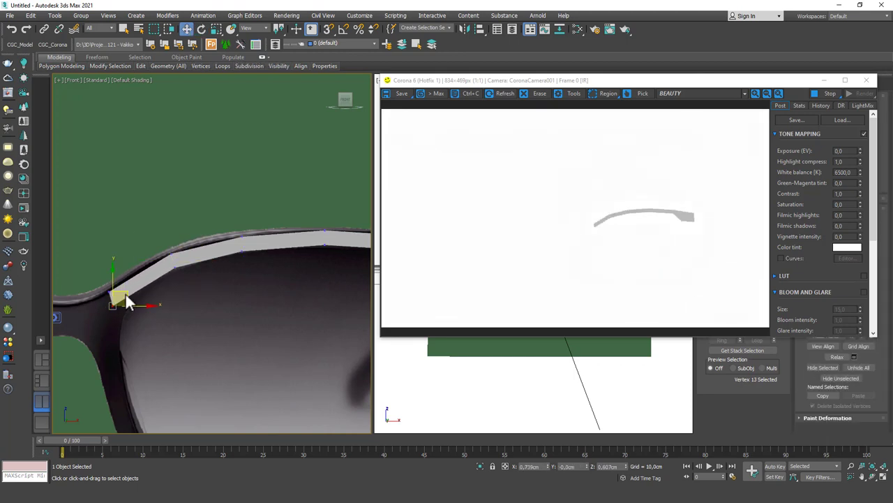
middle_click_drag(136, 299, 234, 248)
left_click_drag(235, 247, 202, 237)
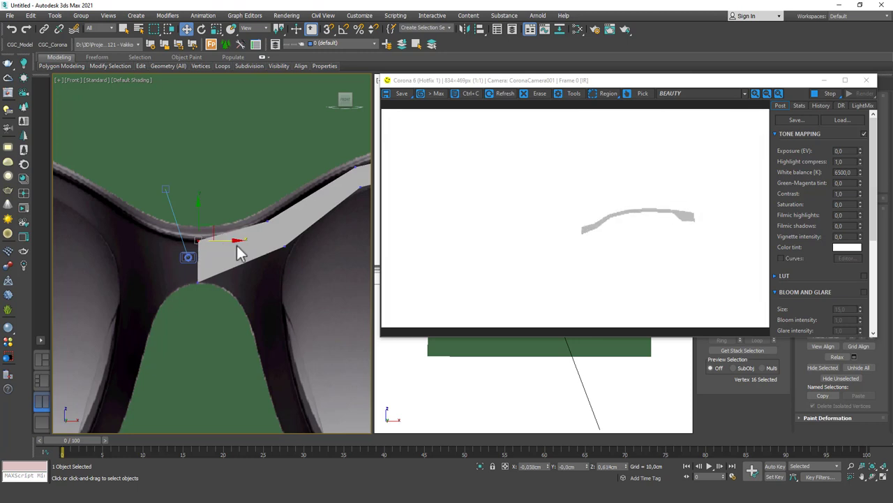
- Extend the bridge section's lower edge by two segments down the nose side of the rim, fitting the vertices to the reference outline
key("2")
left_click_drag(257, 255, 192, 354, "shift")
key("1")
left_click(197, 349)
key("BackSpace")
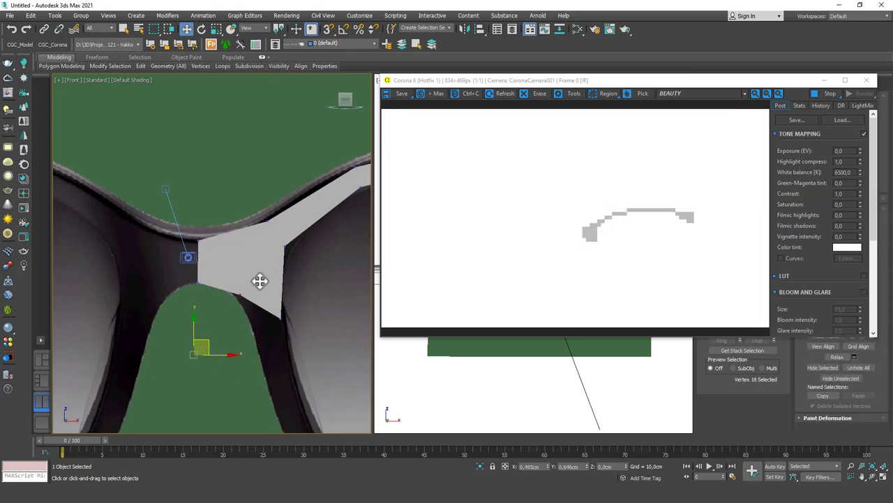
left_click(254, 322)
scroll(231, 254, "down", 2)
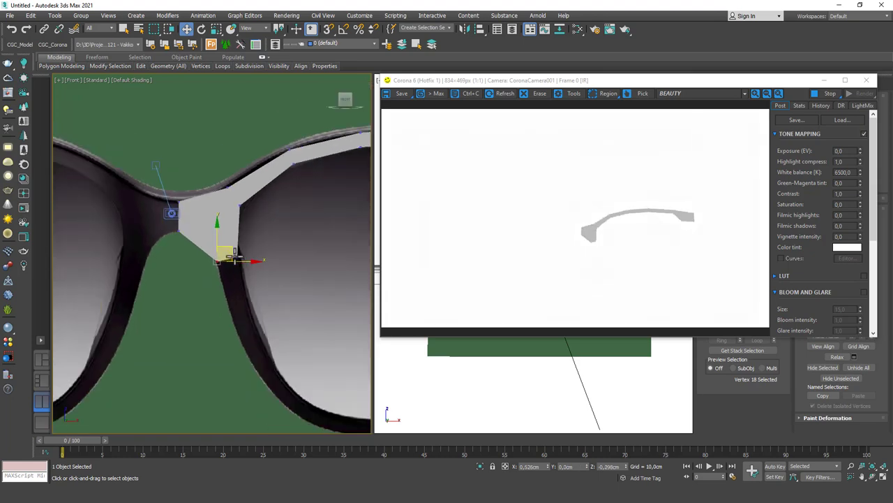
key("2")
left_click_drag(243, 247, 265, 314, "shift")
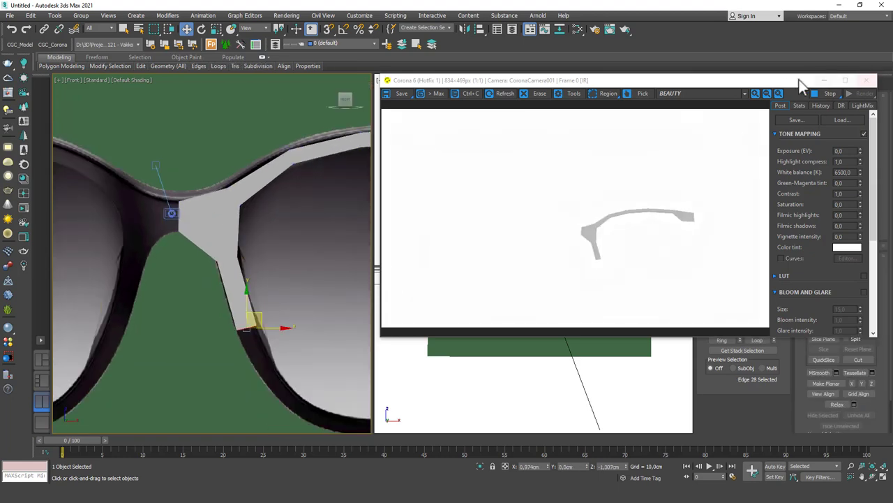
- Close the render window and place a CoronaLight beside the glasses
left_click_drag(808, 79, 602, 83)
left_click(659, 84)
left_click(705, 84)
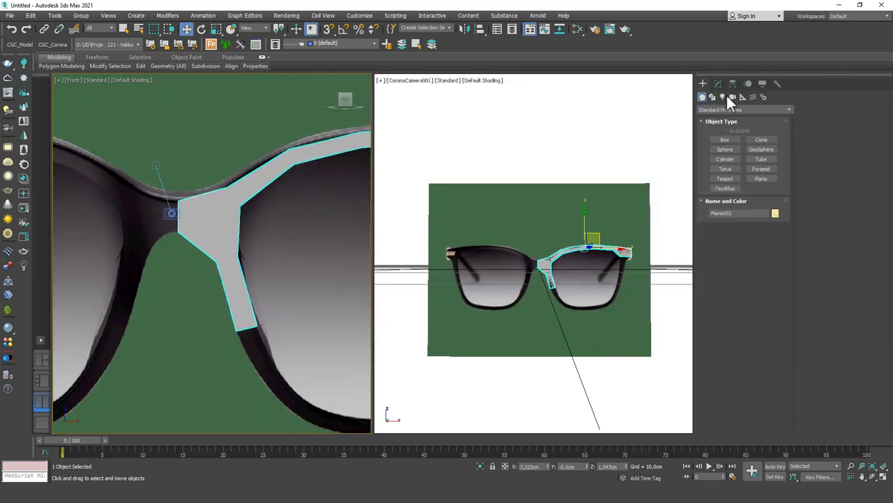
left_click(724, 97)
left_click(726, 110)
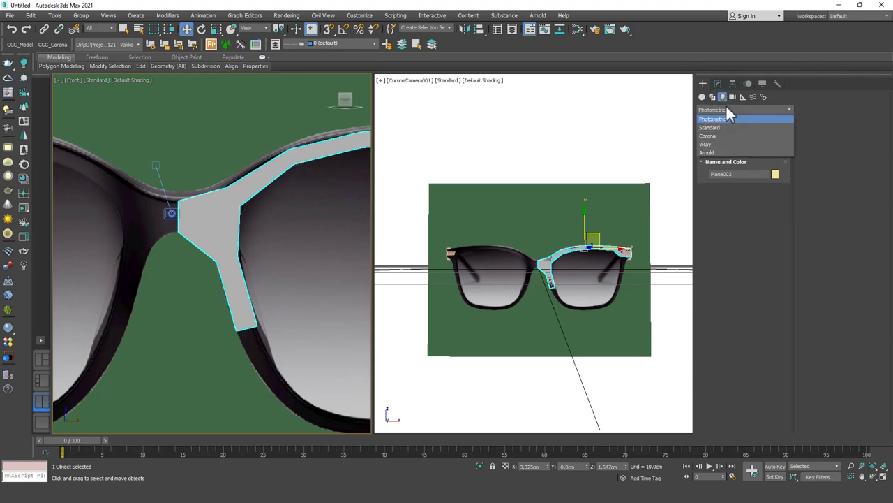
left_click(708, 135)
left_click(724, 139)
left_click(509, 259)
middle_click_drag(244, 265, 259, 236, "alt")
right_click(326, 305)
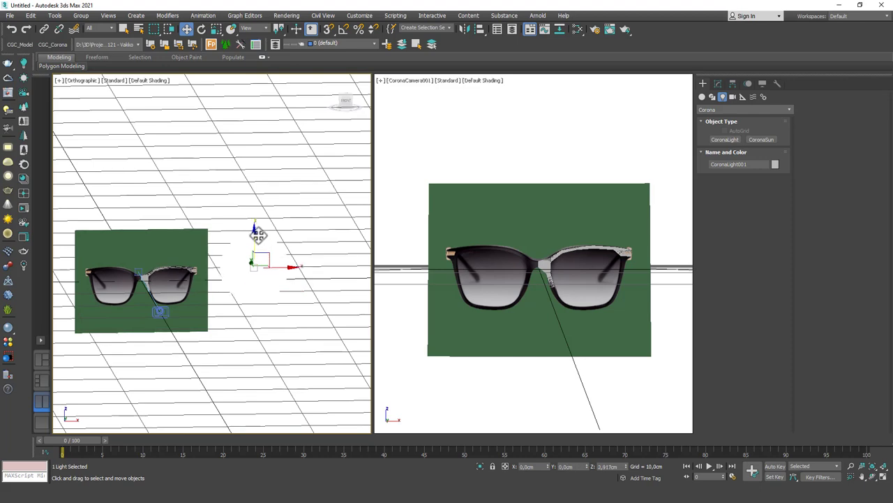
- Set the environment background color to black and restart the interactive Corona render
key("8")
left_click(235, 119)
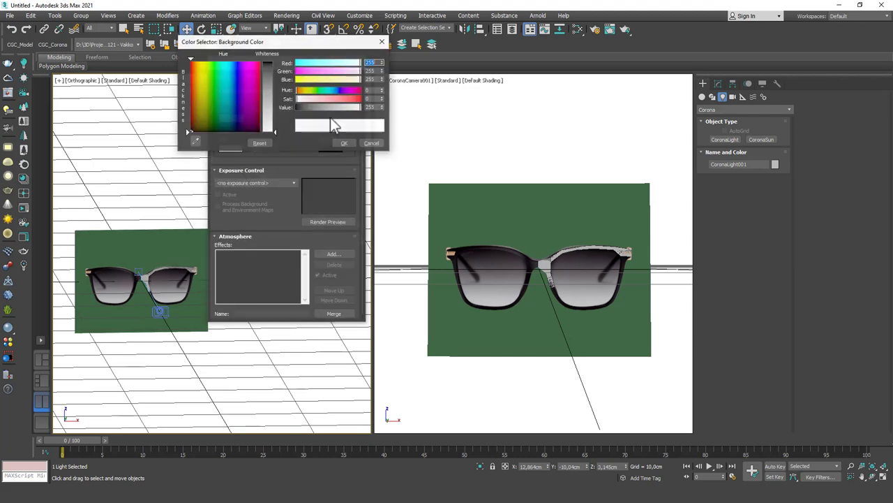
left_click_drag(321, 107, 296, 107)
left_click(343, 142)
left_click(198, 159)
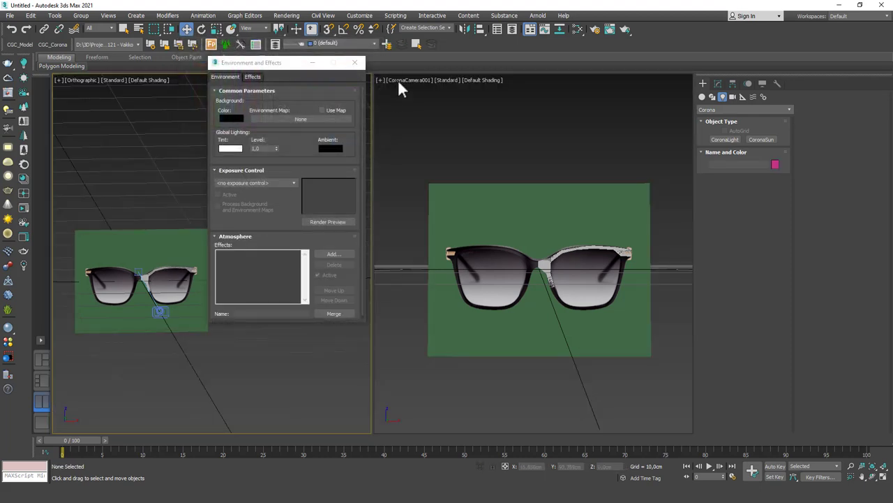
left_click(355, 63)
key("shift+q")
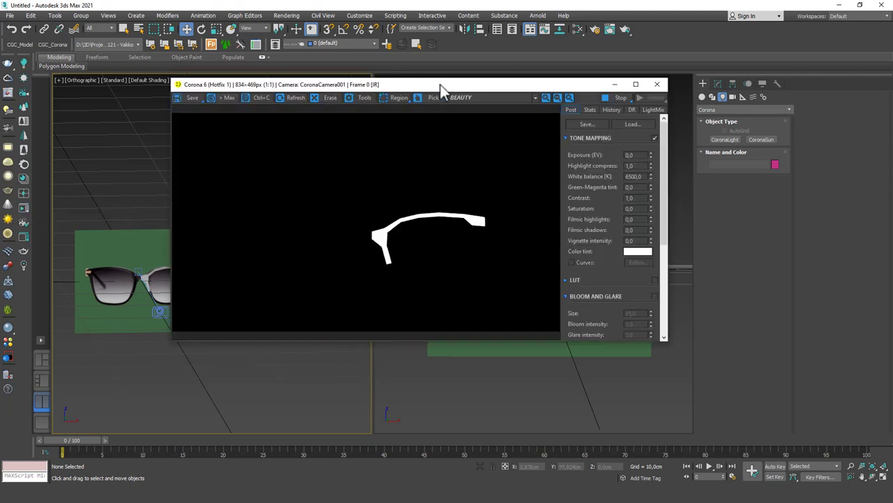
left_click_drag(454, 86, 388, 64)
- Reduce the sphere radius of the Corona light and adjust its intensity
left_click(244, 250)
left_click(718, 83)
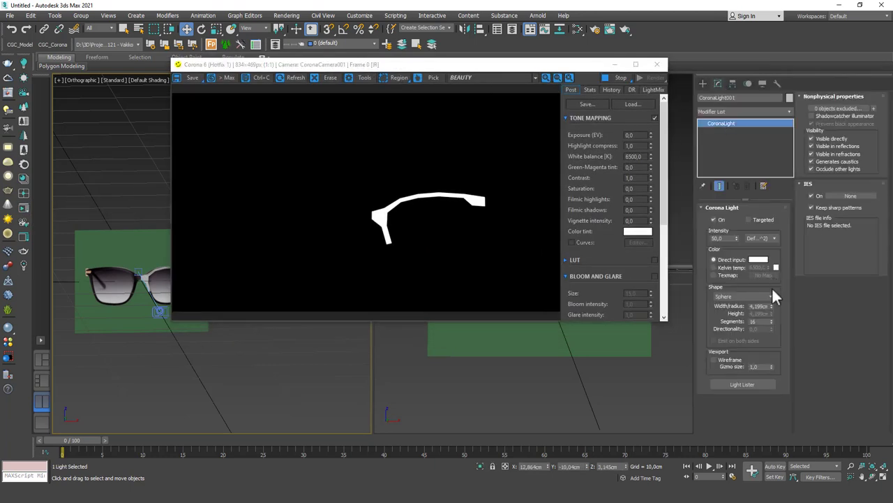
left_click_drag(771, 307, 771, 342)
left_click_drag(737, 239, 724, 199)
- Move the Corona light in front of the traced lens side, to about X 6.1, Y -6.2, Z 3.1 cm
left_click_drag(492, 70, 638, 75)
middle_click_drag(208, 235, 259, 299, "alt")
left_click_drag(279, 296, 215, 261)
middle_click_drag(215, 261, 180, 248, "alt")
scroll(180, 242, "up", 2)
- Give the strip's CoronaMtl a reflection level of 1.0 and glossiness of 0.82, enlarge its node preview, and close the material editor
key("m")
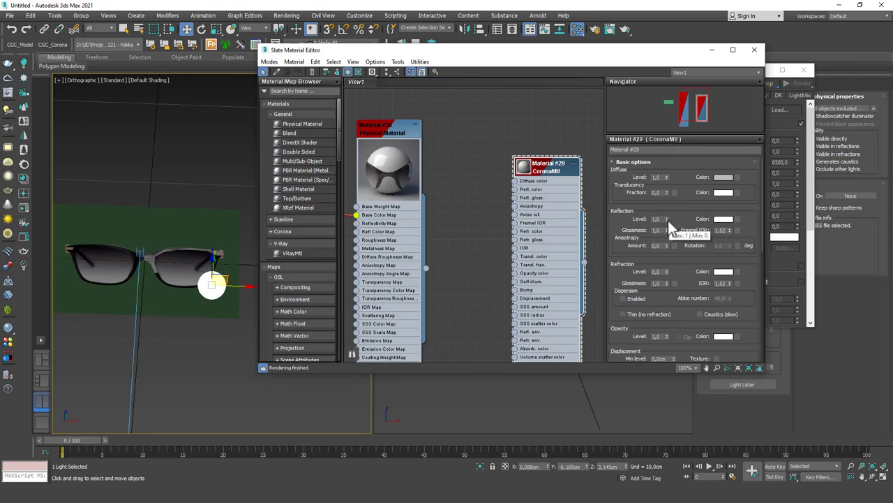
left_click(667, 219)
double_click(525, 171)
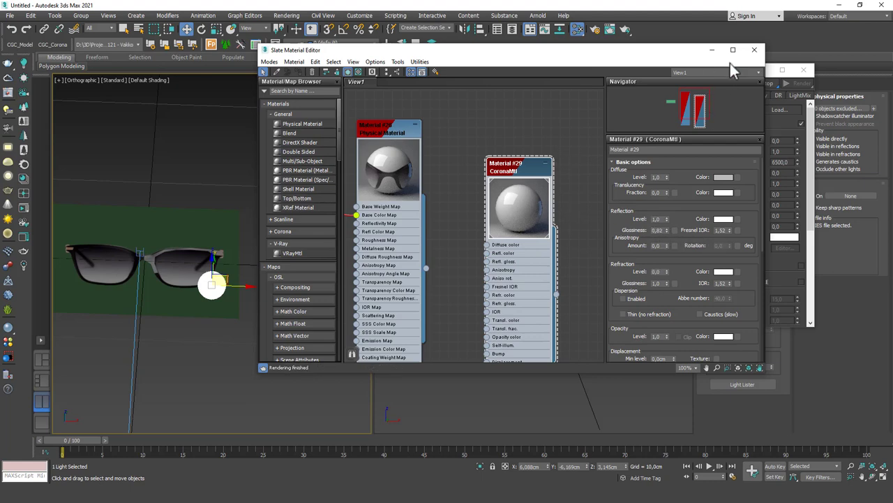
left_click(755, 50)
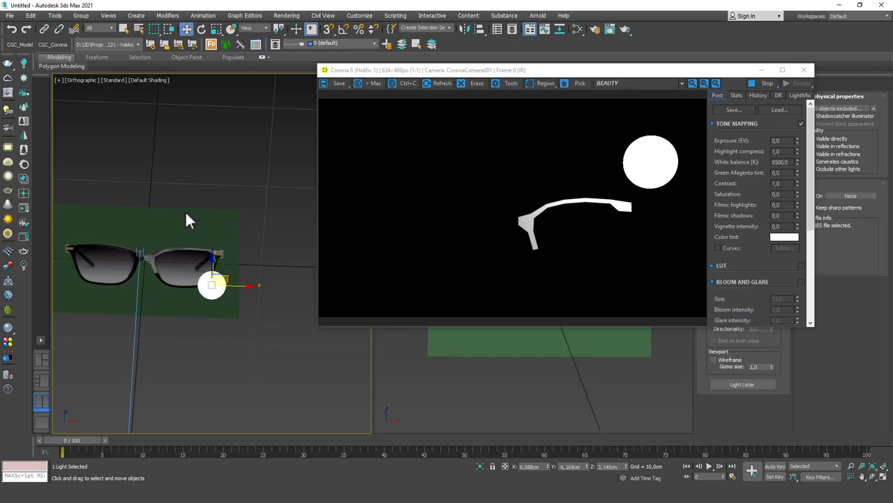
- Lower the Corona light in front of the lens to about X 5.6, Z 0.07 cm
middle_click_drag(246, 328, 222, 274, "alt")
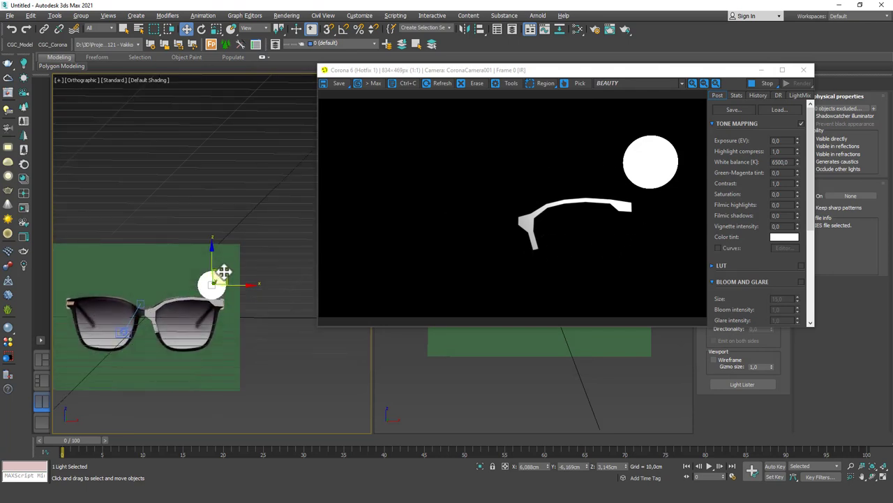
left_click_drag(223, 271, 214, 313)
- Change the diffuse color of the strip's CoronaMtl to dark gray
key("m")
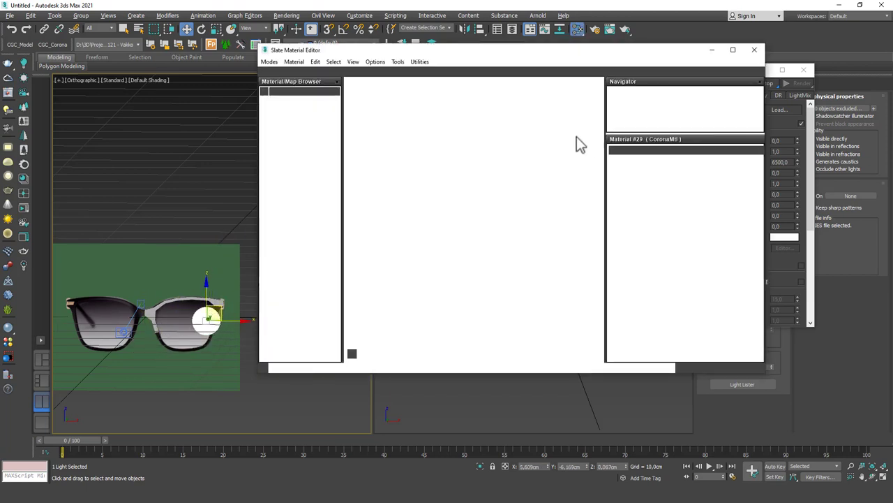
left_click(723, 178)
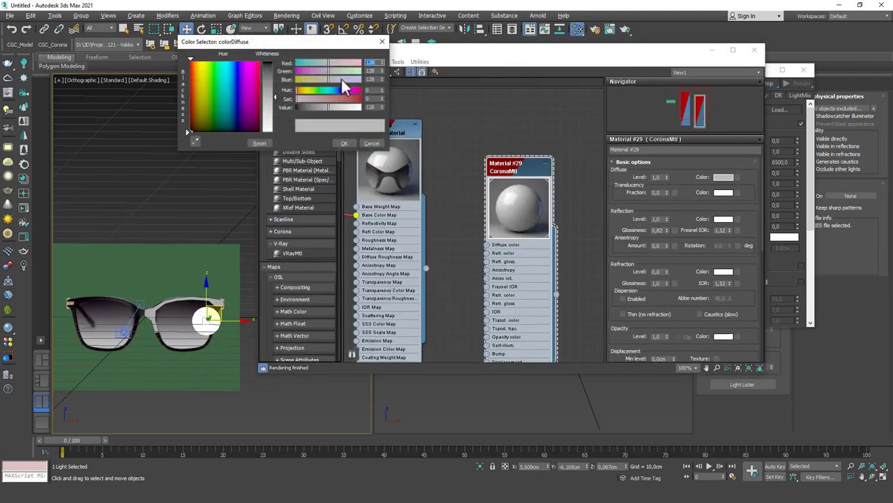
left_click_drag(273, 68, 272, 115)
left_click(344, 143)
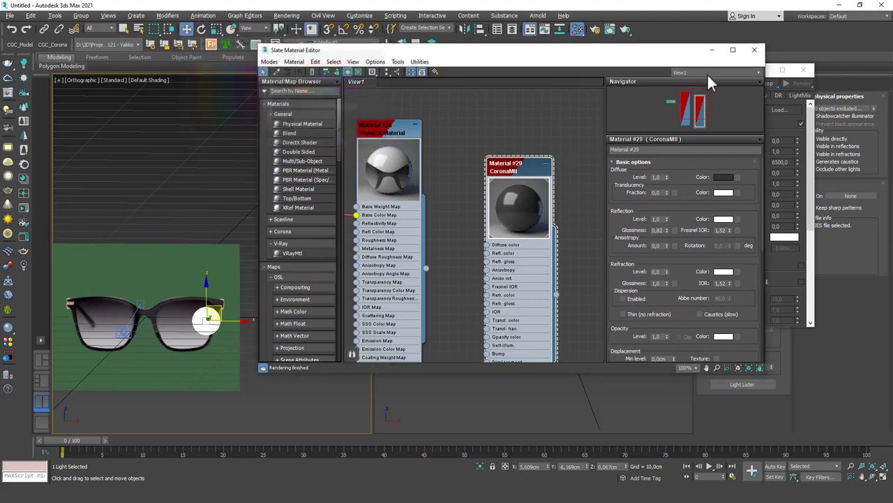
- Close the material editor and raise the Corona light above the lens to about X 4.9, Z 2.7 cm
left_click(753, 51)
left_click_drag(215, 309, 213, 278)
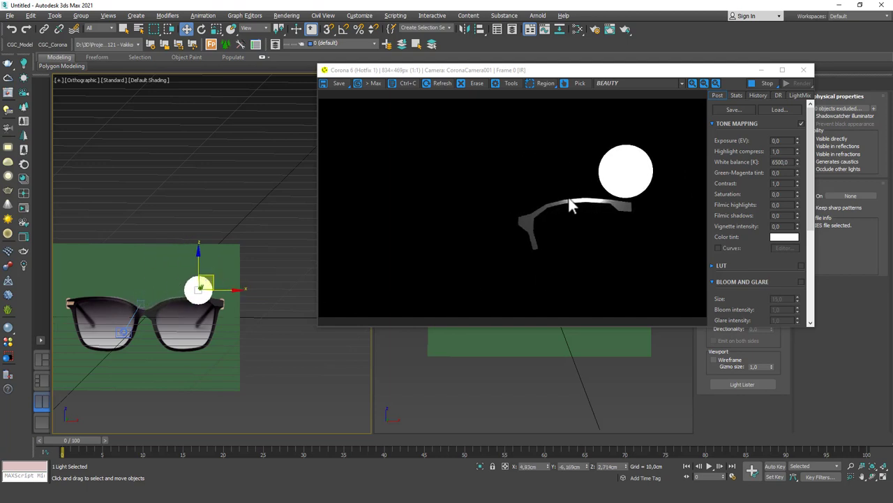
- Add a TurboSmooth modifier to the traced frame strip and adjust its iterations while keeping the interactive render in view
scroll(175, 307, "up", 8)
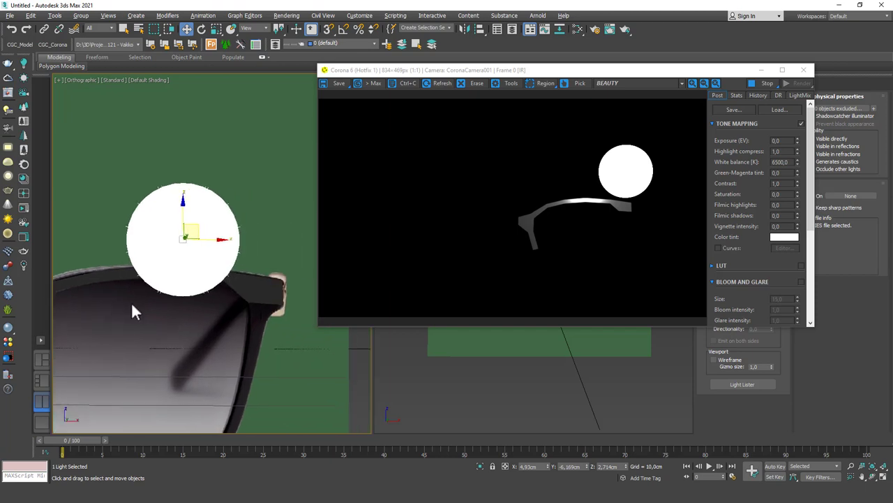
left_click(257, 288)
left_click_drag(562, 72, 439, 51)
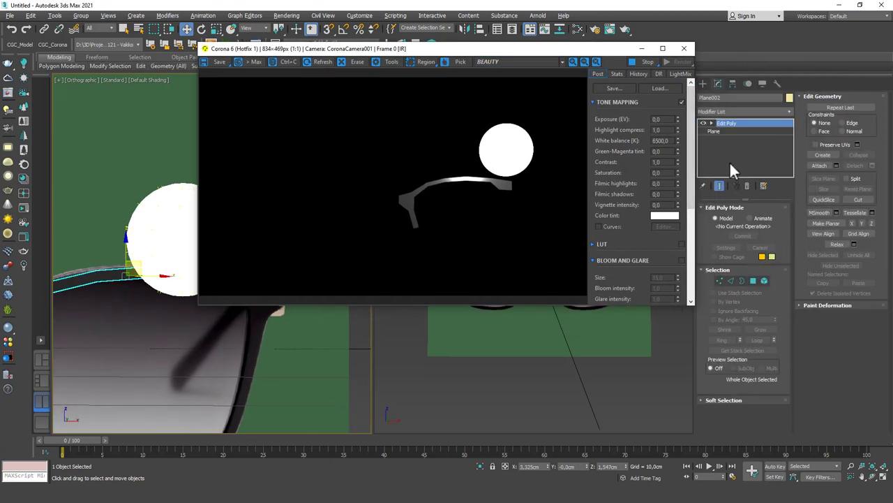
left_click(747, 113)
type("turbo")
key("Return")
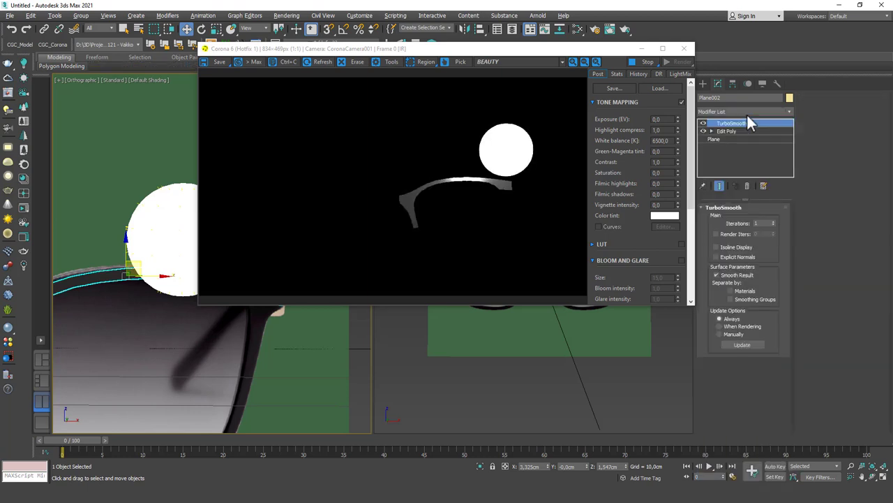
left_click(773, 221)
- Try moving two vertices in the middle of the strip's upper edge to Y 0.177 cm in Edit Poly and check the reflection
left_click(733, 131)
left_click_drag(479, 52, 570, 47)
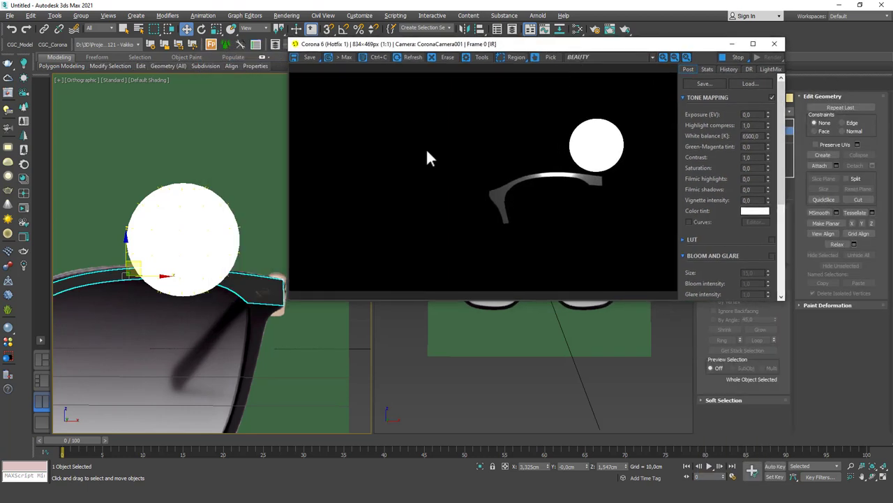
middle_click_drag(106, 256, 129, 270)
key("1")
left_click(140, 261)
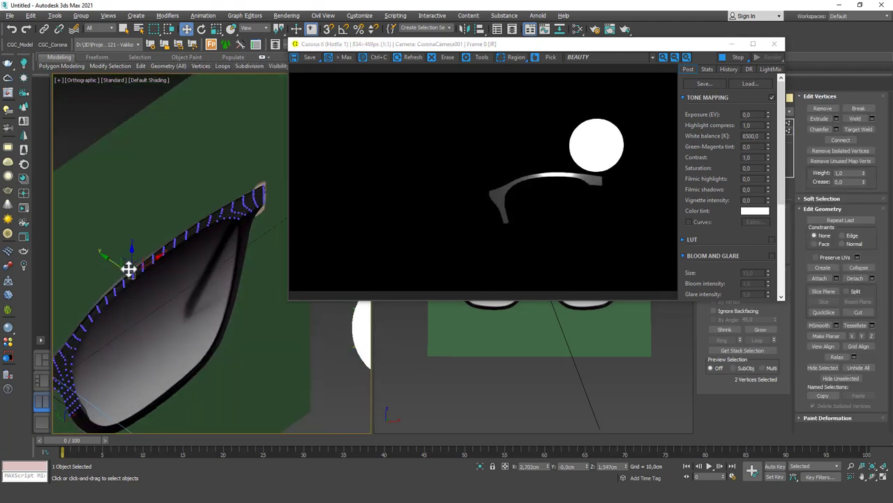
left_click_drag(117, 266, 111, 259)
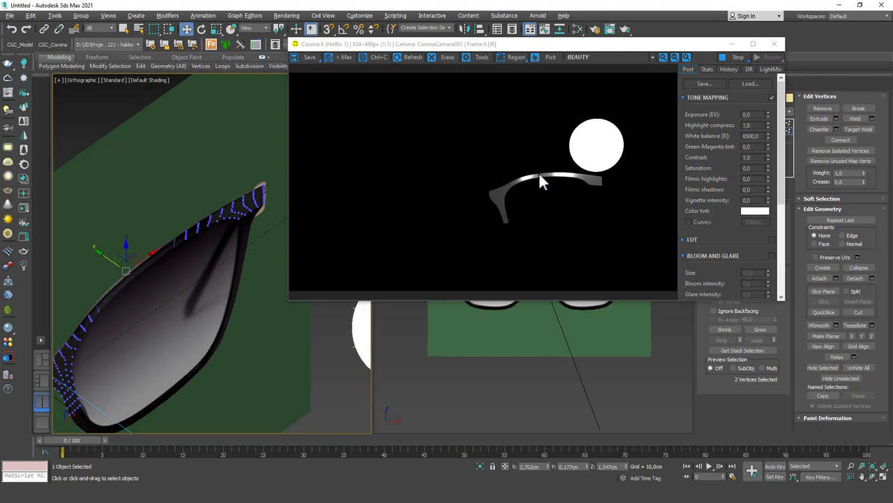
middle_click_drag(125, 280, 222, 273, "alt")
scroll(175, 279, "up", 5)
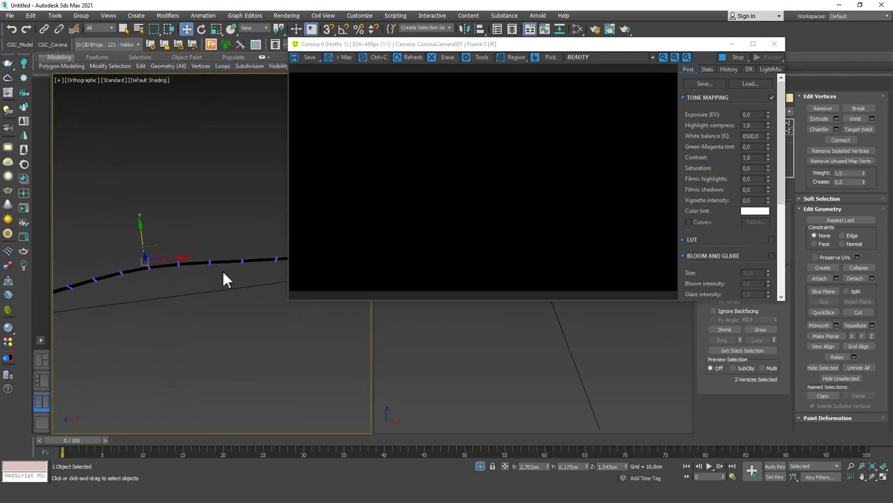
middle_click_drag(141, 277, 215, 253, "alt")
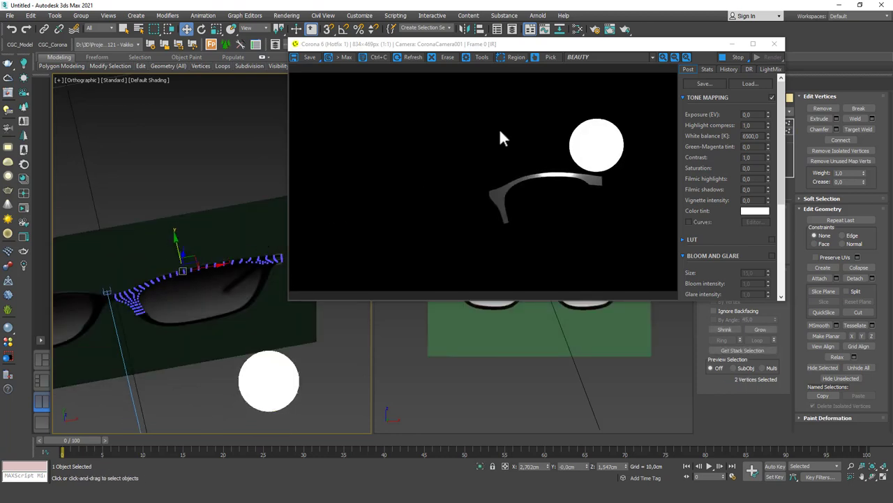
- Close the render window, return the strip to its TurboSmooth level, and clear the selection
left_click(774, 44)
left_click(740, 131)
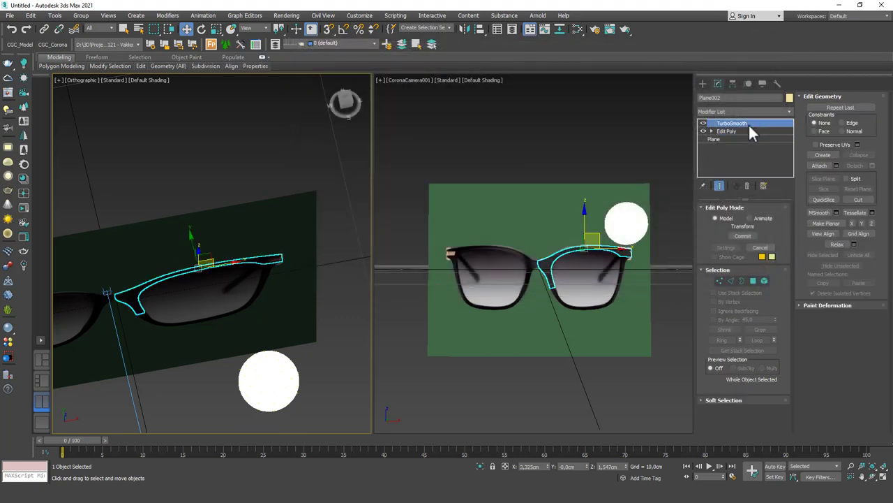
left_click(747, 123)
left_click(536, 169)
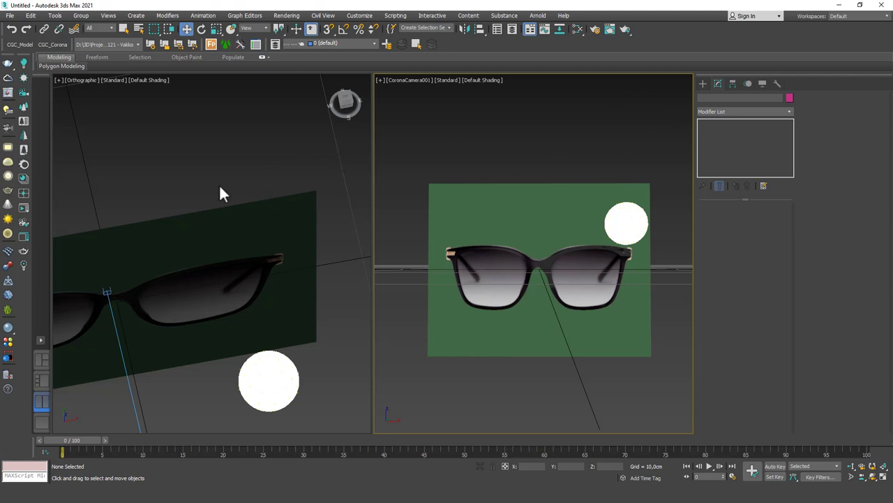
- Restart Corona interactive rendering and place its window clear of the orthographic viewport
left_click(27, 209)
left_click_drag(464, 39, 553, 49)
left_click_drag(688, 50, 709, 53)
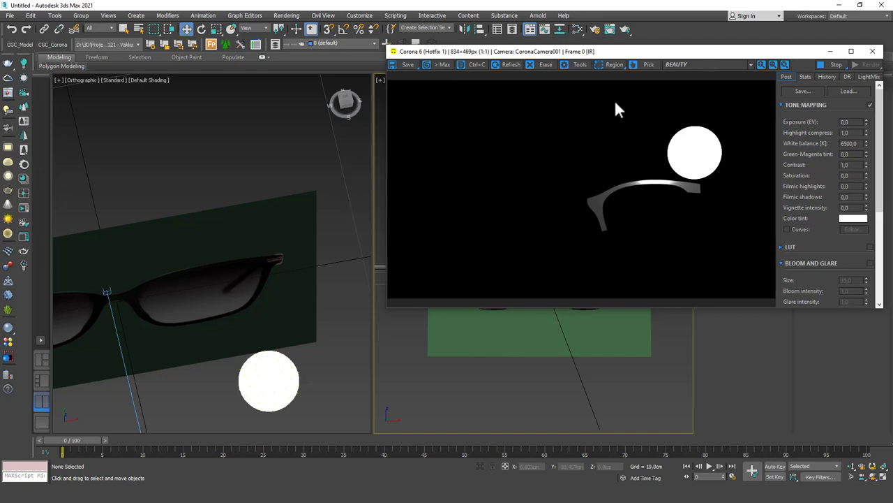
- Maximize the orthographic viewport and examine the light, camera and strip over the sunglasses reference from an angle
left_click(292, 153)
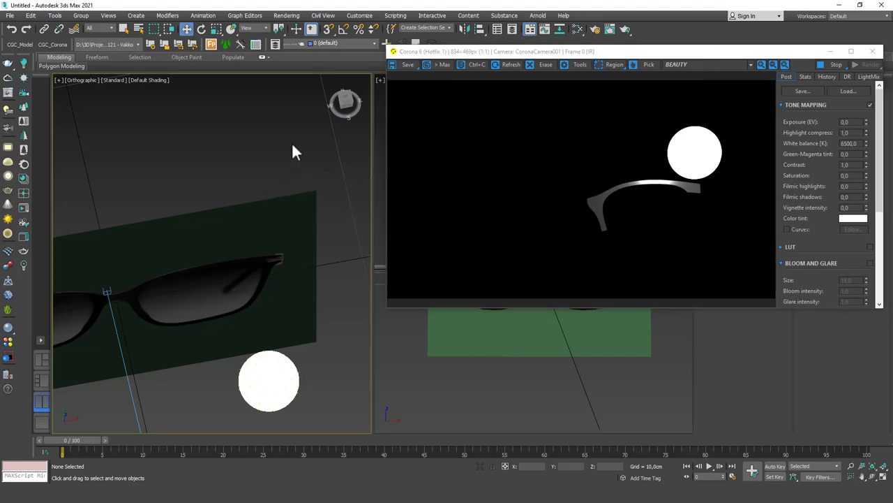
key("alt+w")
scroll(293, 279, "down", 5)
middle_click_drag(293, 277, 523, 89, "alt")
left_click_drag(608, 50, 288, 81)
left_click(46, 102)
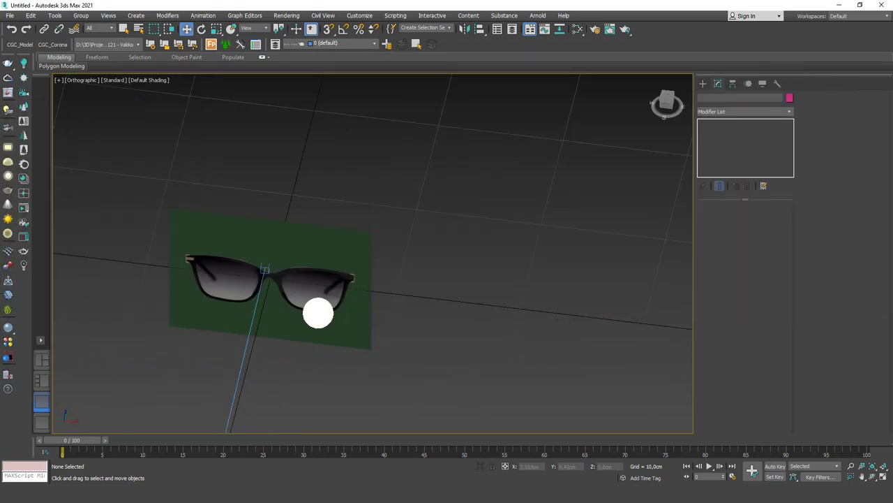
middle_click_drag(362, 254, 396, 215, "alt")
scroll(385, 232, "up", 3)
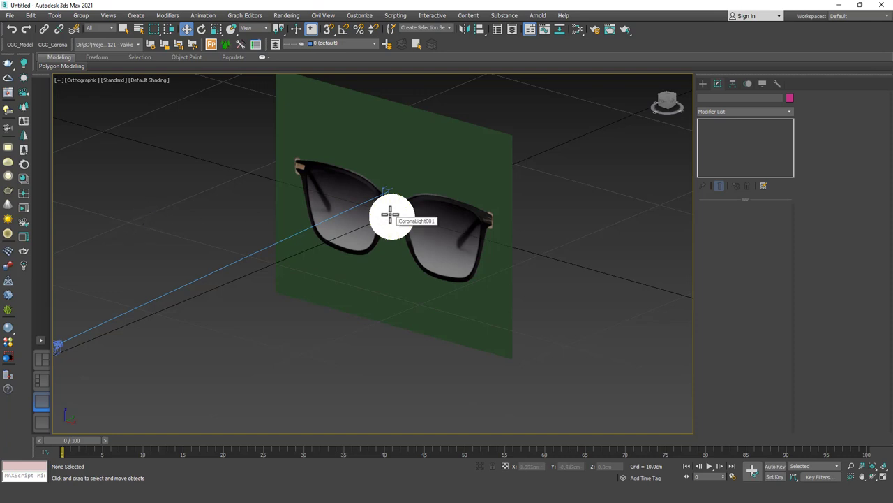
- Review the strip's highlight in the interactive render, stop rendering, and close the render window
left_click_drag(530, 69, 892, 72)
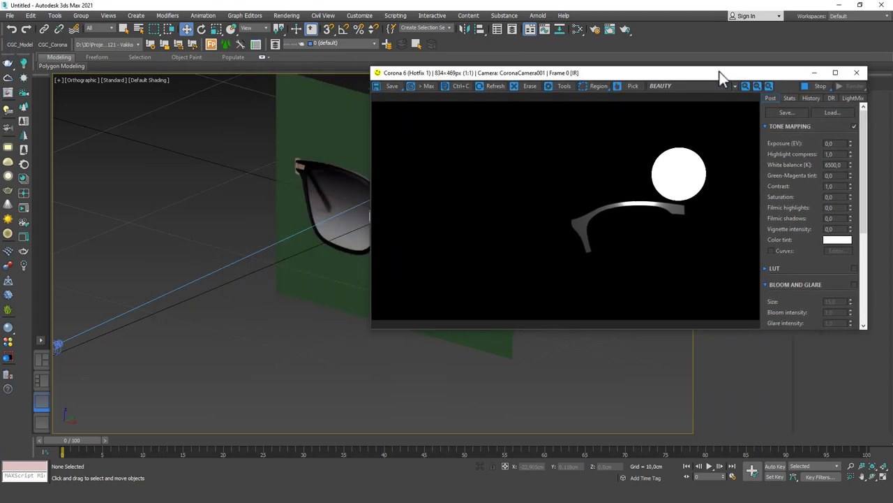
left_click_drag(726, 81, 333, 112)
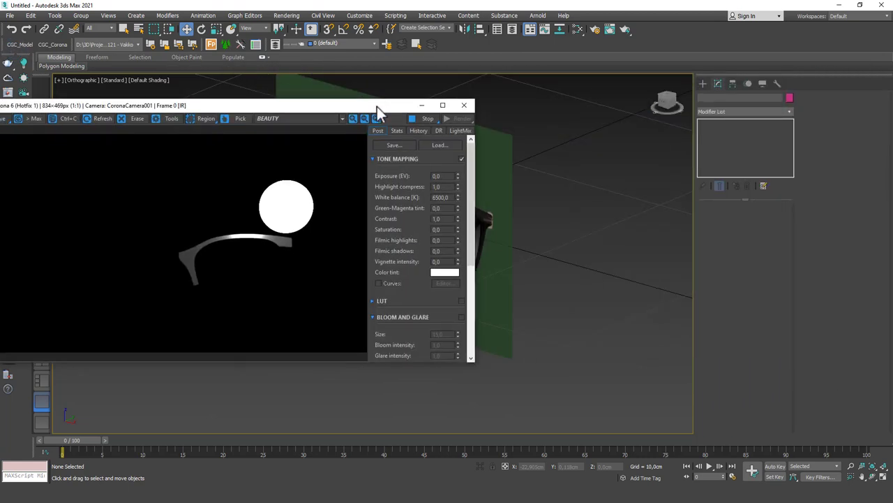
left_click_drag(35, 109, 253, 21)
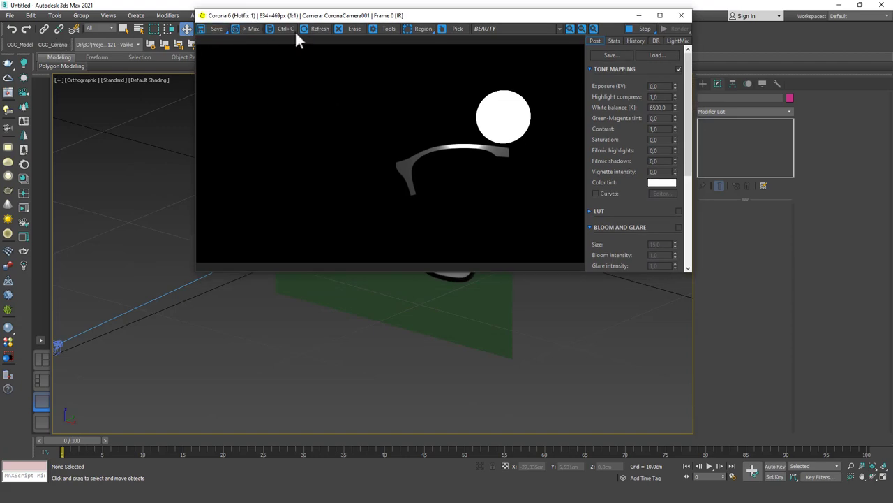
left_click_drag(413, 21, 513, 249)
left_click_drag(561, 164, 285, 86)
left_click(562, 84)
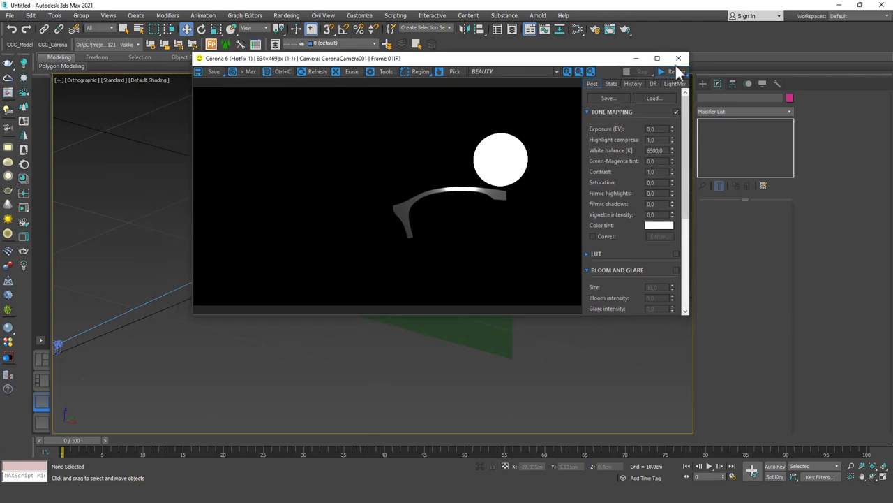
left_click(678, 58)
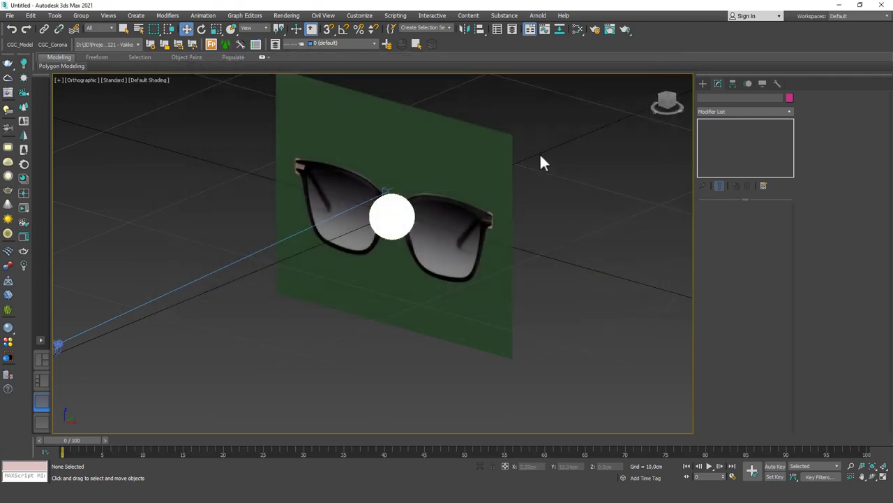